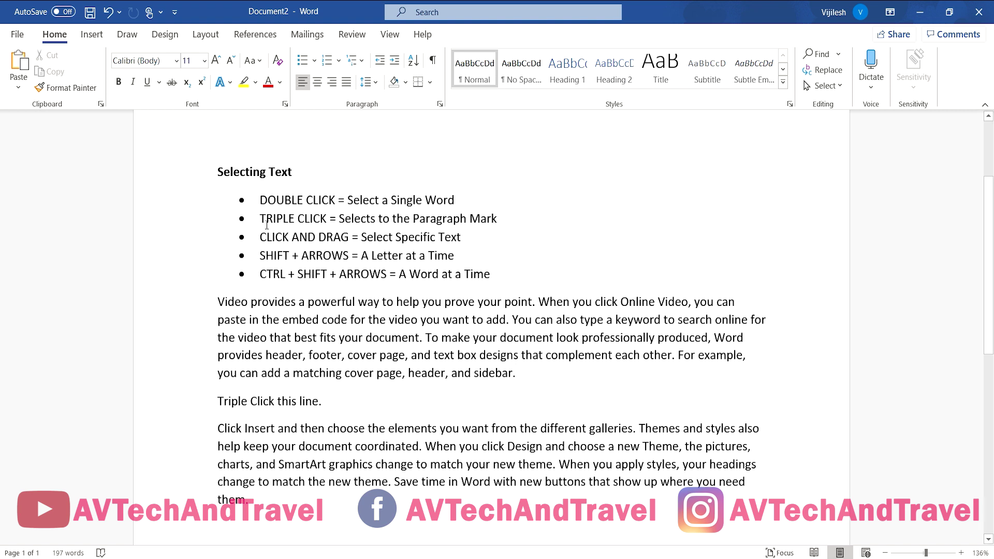
Step: Zoom the page to 158% and select the whole paragraph beginning 'Video provides'
{"action": "scroll", "coordinate": [267, 225], "scroll_direction": "up", "scroll_amount": 3, "text": "ctrl"}
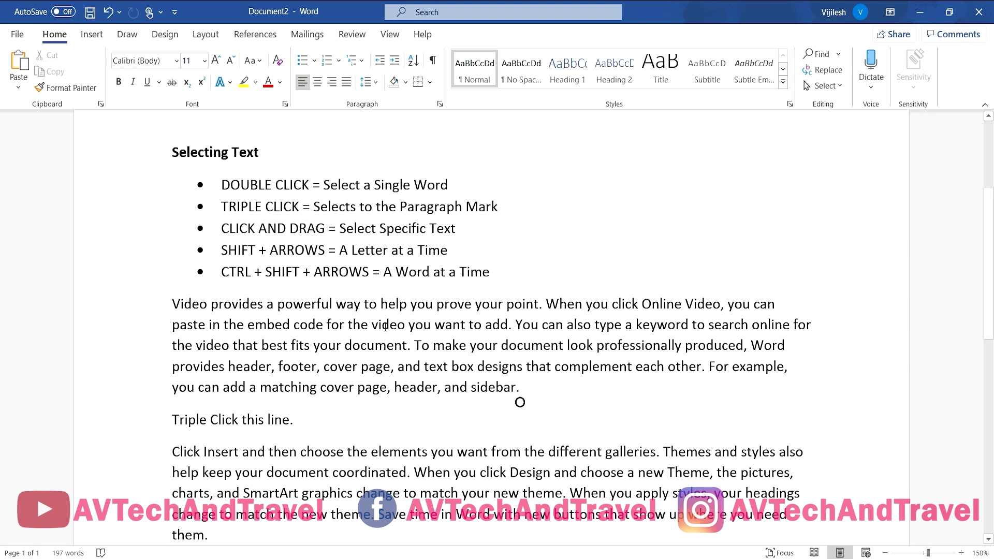
{"action": "double_click", "coordinate": [386, 325]}
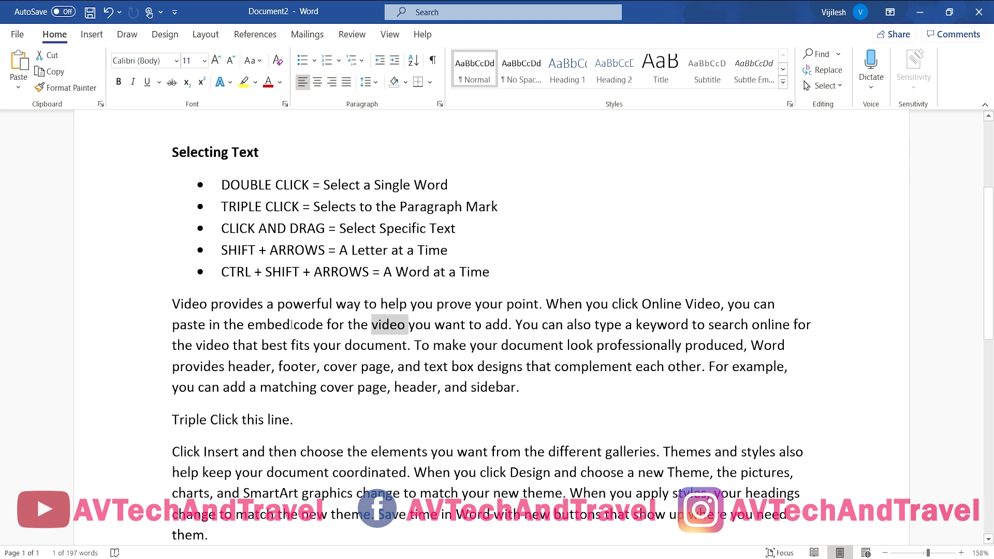
{"action": "triple_click", "coordinate": [324, 333]}
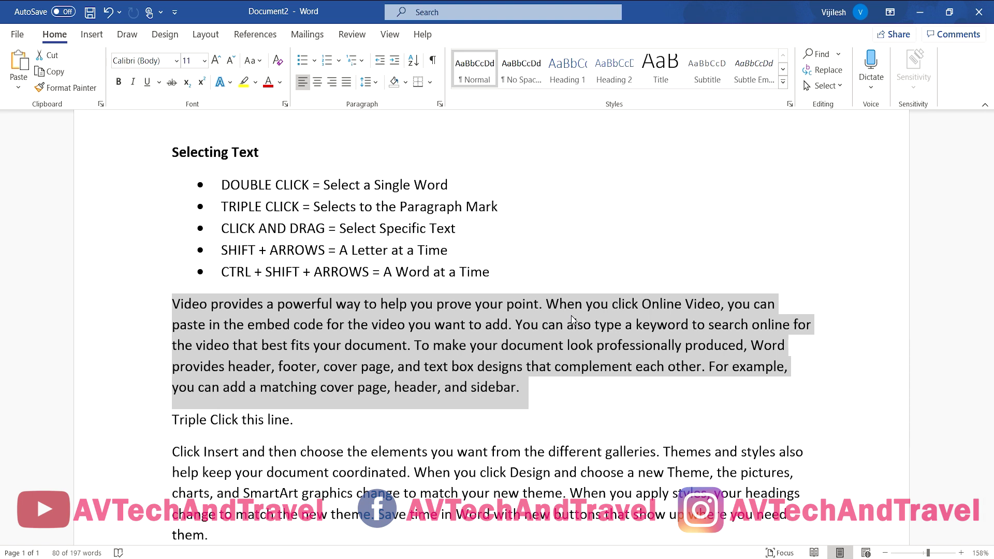
{"action": "left_click", "coordinate": [669, 400]}
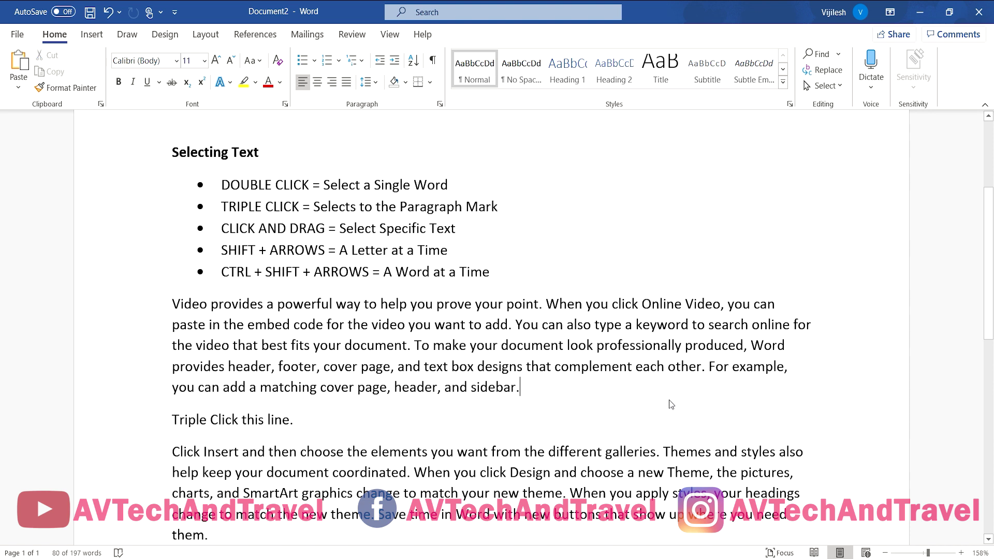
{"action": "left_click_drag", "start_coordinate": [172, 304], "coordinate": [207, 303]}
{"action": "left_click", "coordinate": [167, 306]}
{"action": "key", "text": "ctrl+shift+Right"}
{"action": "key", "text": "ctrl+shift+Right"}
{"action": "left_click_drag", "start_coordinate": [302, 321], "coordinate": [642, 315]}
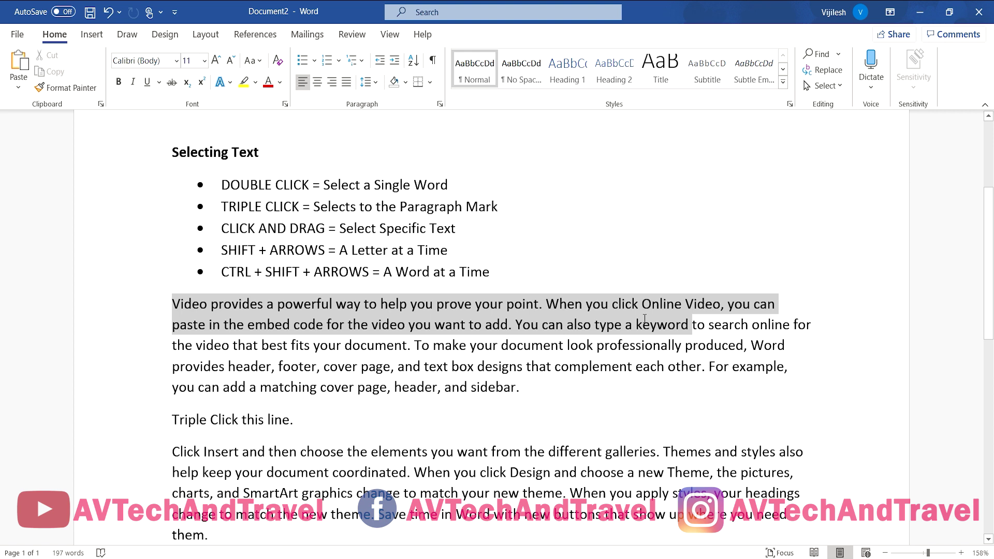
{"action": "left_click_drag", "start_coordinate": [641, 315], "coordinate": [826, 150]}
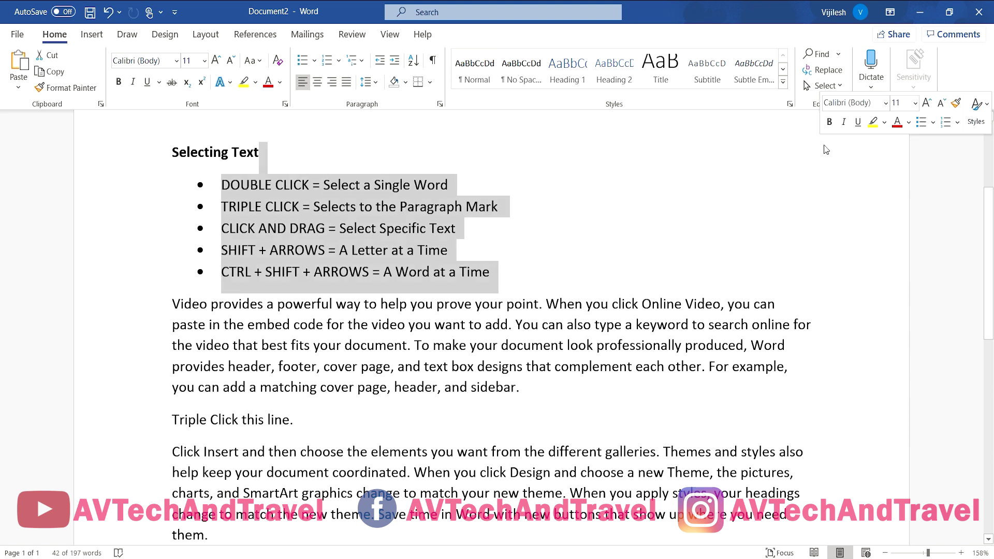
{"action": "left_click", "coordinate": [757, 237]}
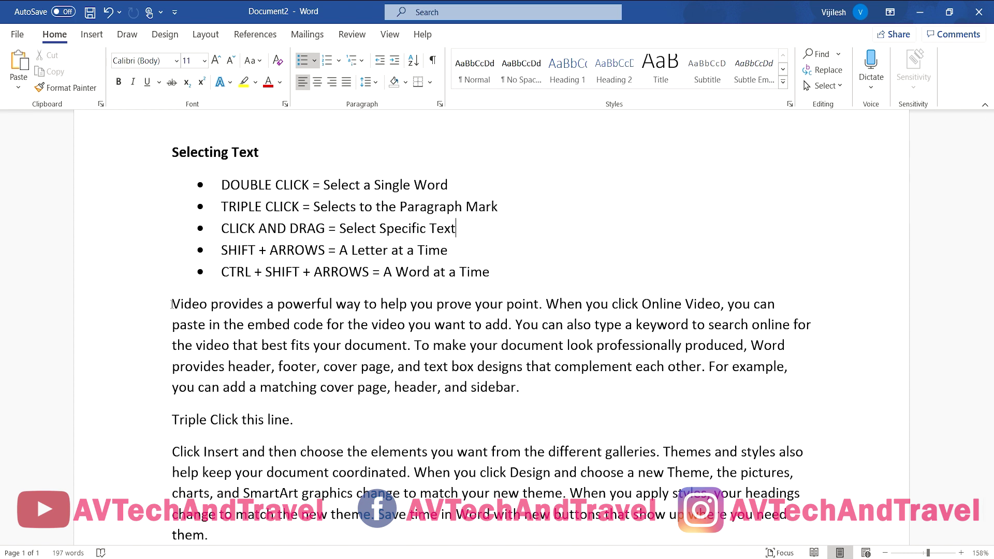
Step: Select the start of 'Video provides' letter by letter with Shift+Right Arrow
{"action": "key", "text": "shift+Right"}
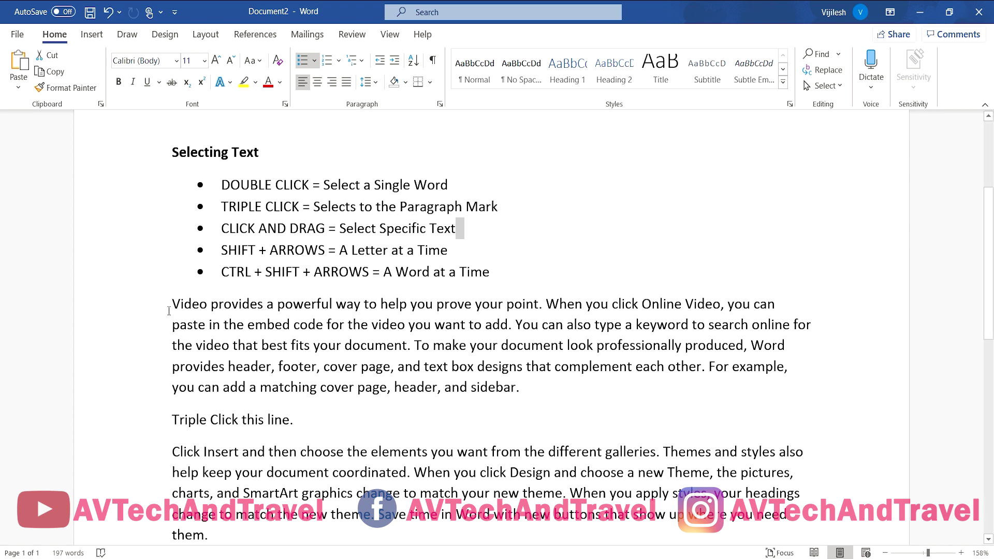
{"action": "double_click", "coordinate": [172, 304]}
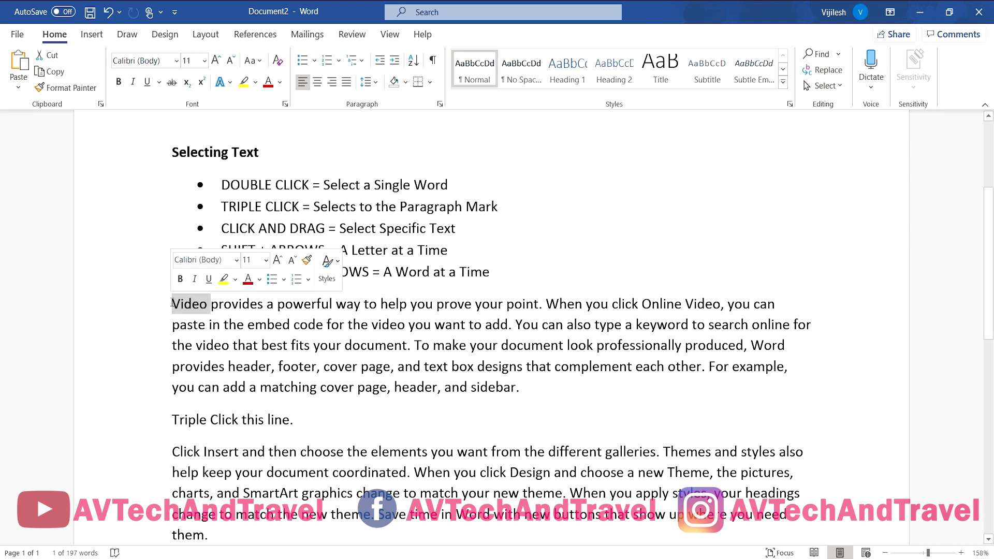
{"action": "left_click", "coordinate": [172, 304]}
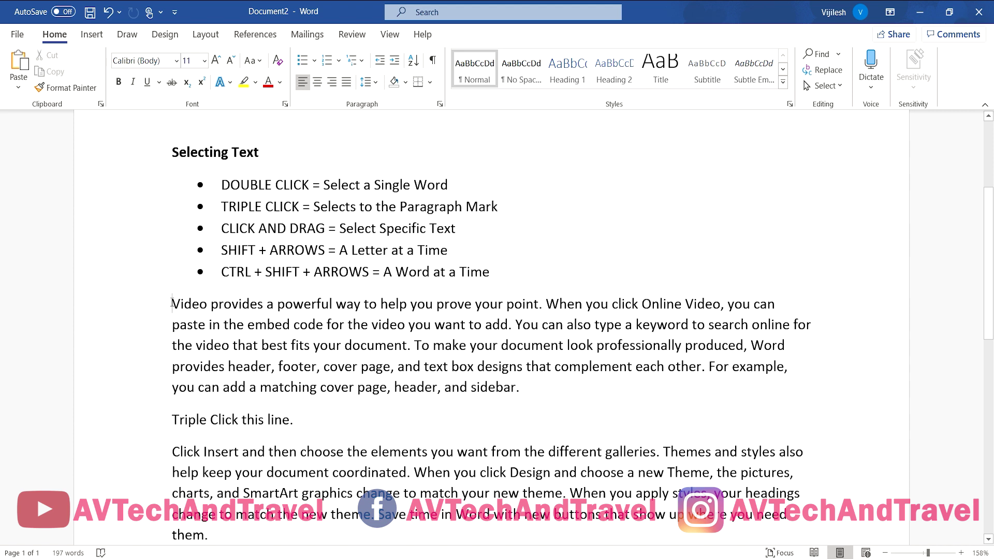
{"action": "key", "text": "shift+Right"}
{"action": "key", "text": "shift+Right"}
{"action": "key", "text": "shift+Right"}
{"action": "key", "text": "shift+Right"}
{"action": "key", "text": "shift+Right"}
{"action": "key", "text": "shift+Right"}
{"action": "key", "text": "shift+Right"}
{"action": "key", "text": "shift+Right"}
{"action": "key", "text": "shift+Right"}
{"action": "key", "text": "shift+Right"}
{"action": "key", "text": "shift+Right"}
{"action": "key", "text": "shift+Right"}
{"action": "key", "text": "shift+Right"}
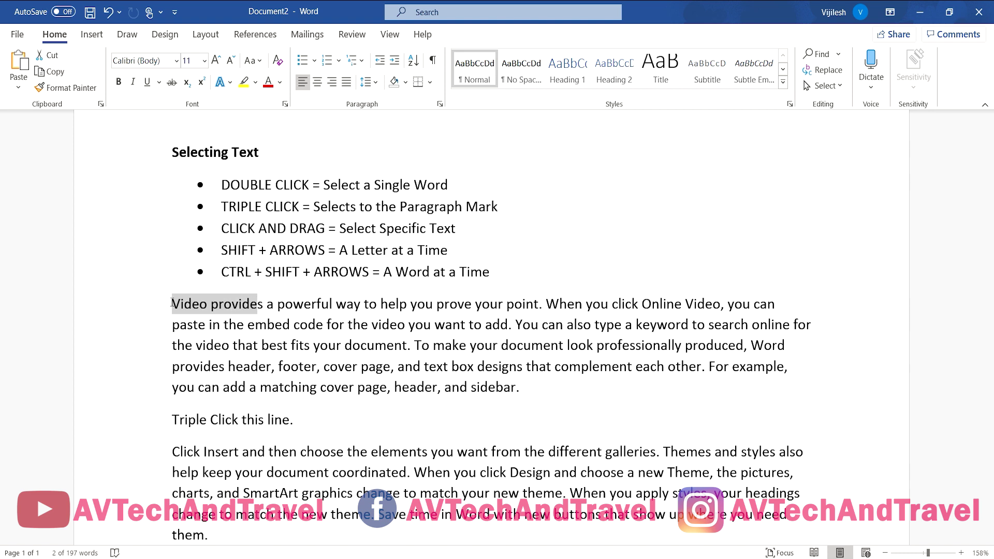
{"action": "key", "text": "shift+Right"}
{"action": "key", "text": "shift+Right"}
{"action": "key", "text": "shift+Right"}
{"action": "key", "text": "shift+Right"}
{"action": "key", "text": "shift+Right"}
{"action": "key", "text": "shift+Right"}
{"action": "key", "text": "shift+Right"}
{"action": "key", "text": "shift+Right"}
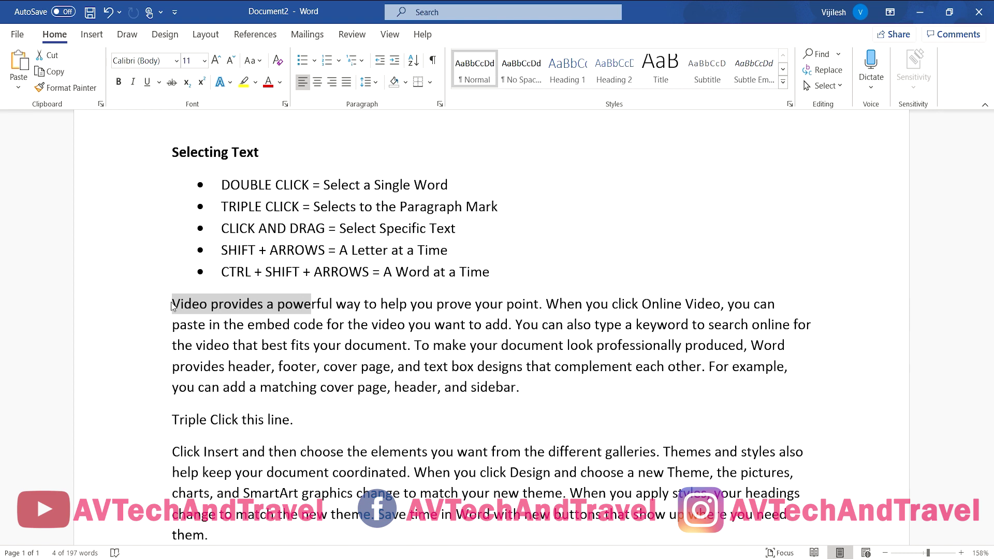
{"action": "left_click", "coordinate": [146, 272]}
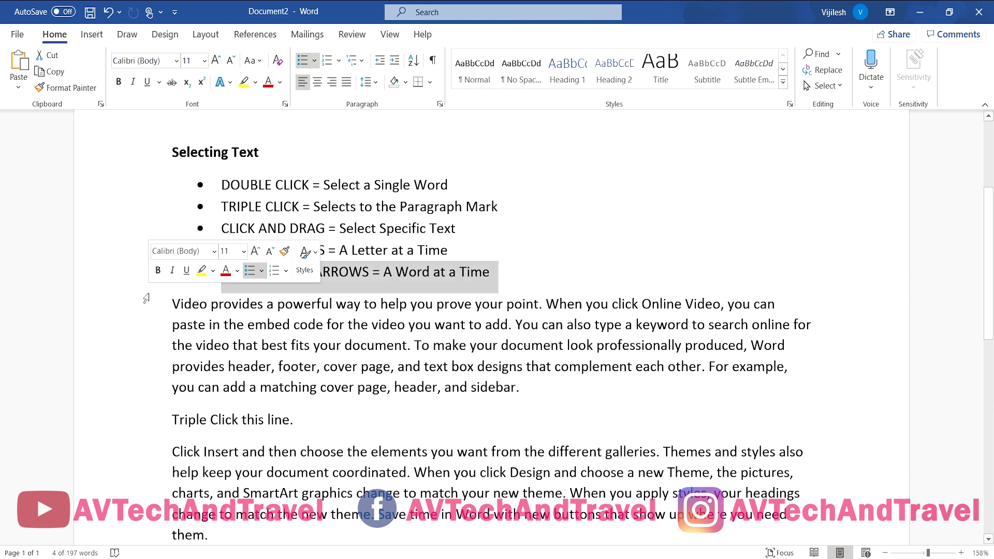
{"action": "left_click", "coordinate": [179, 324]}
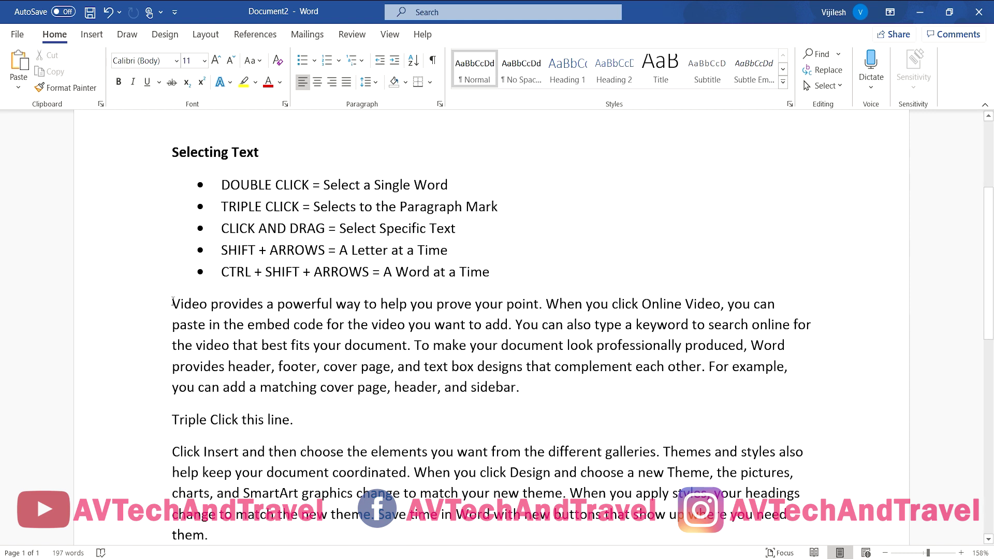
Step: Select 'Video provides a powerful' word by word with Ctrl+Shift+Right Arrow
{"action": "left_click", "coordinate": [173, 302]}
{"action": "key", "text": "ctrl+shift+Right"}
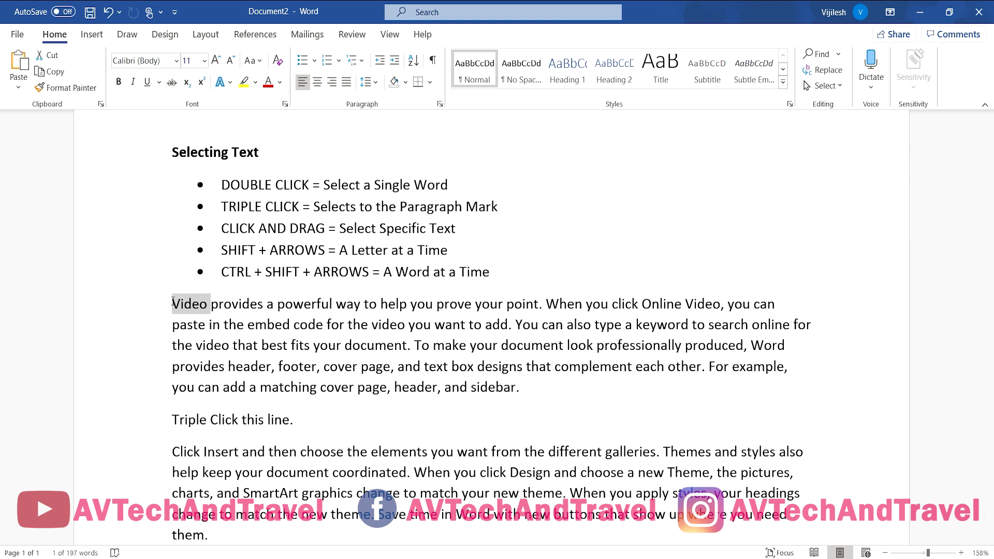
{"action": "key", "text": "ctrl+shift+Right"}
{"action": "key", "text": "ctrl+shift+Right"}
{"action": "key", "text": "ctrl+shift+Right"}
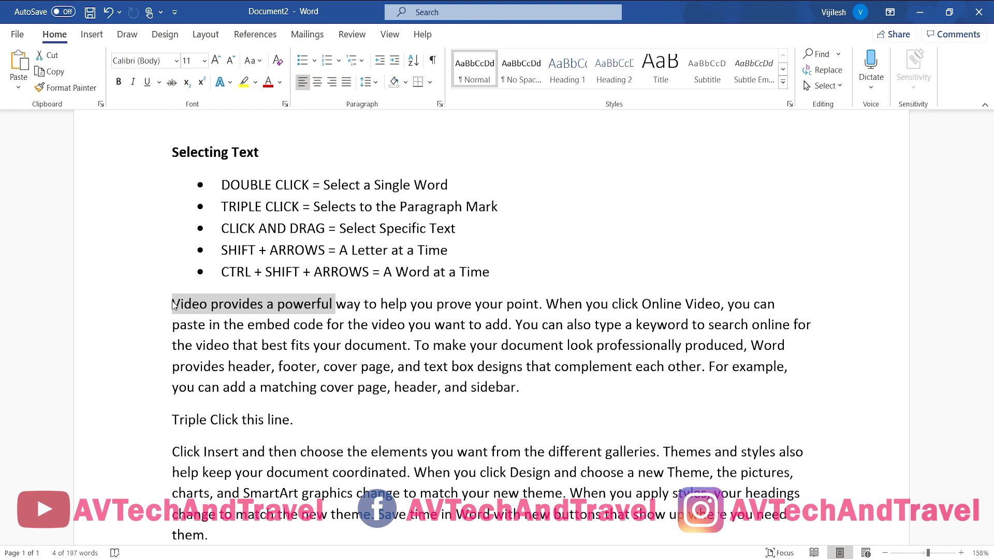
{"action": "left_click", "coordinate": [135, 293]}
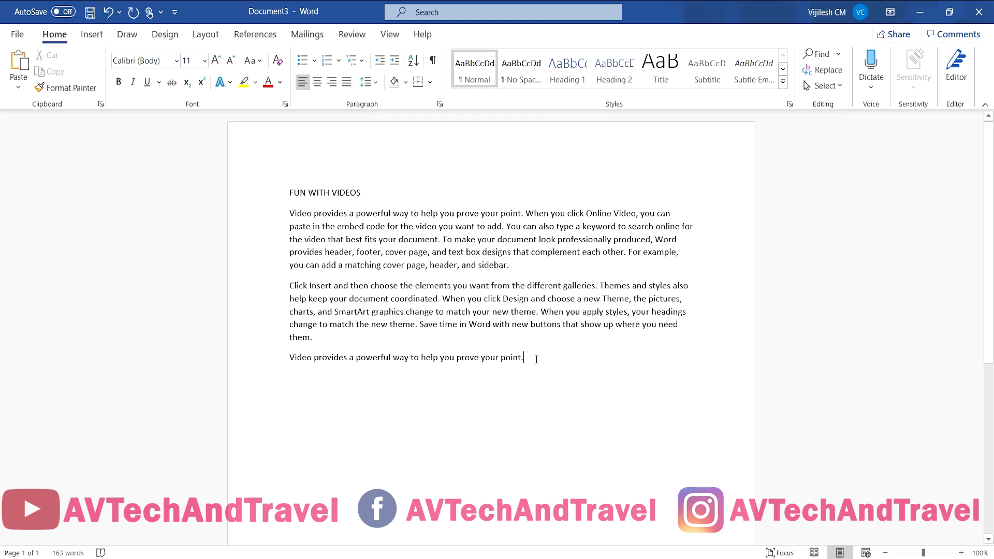
Step: Continue the last line with 'when you click on new video, you can' and start a new paragraph
{"action": "type", "text": "when you click on"}
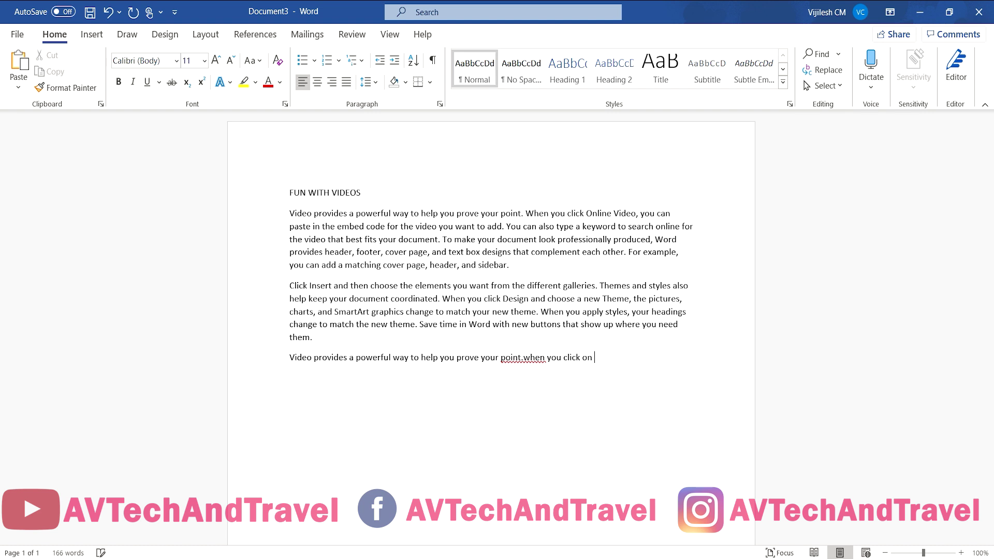
{"action": "left_click", "coordinate": [523, 357]}
{"action": "left_click", "coordinate": [603, 358]}
{"action": "type", "text": "new video"}
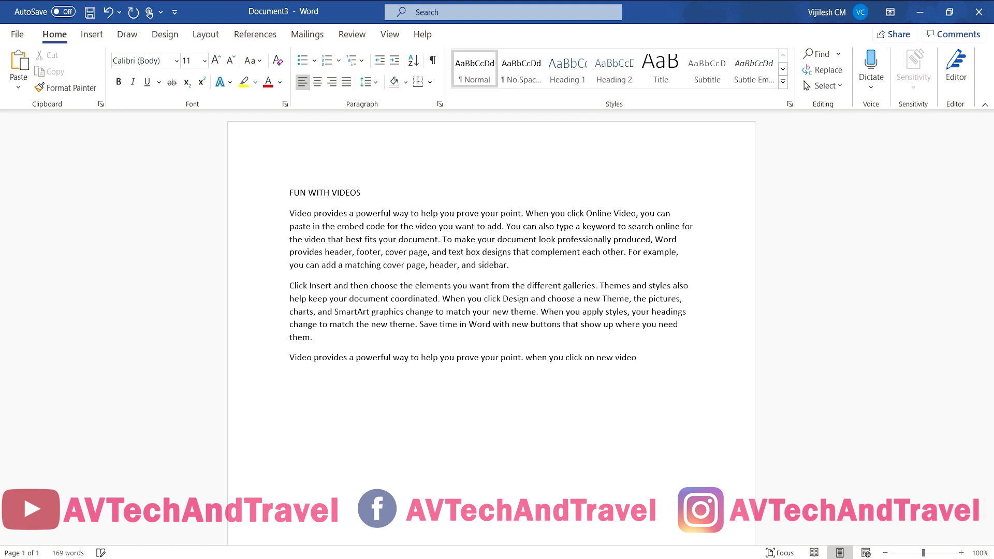
{"action": "type", "text": ", you can"}
{"action": "key", "text": "Return"}
Step: Turn on the Ruler from the View tab and indent the empty line by one tab stop
{"action": "left_click", "coordinate": [390, 35]}
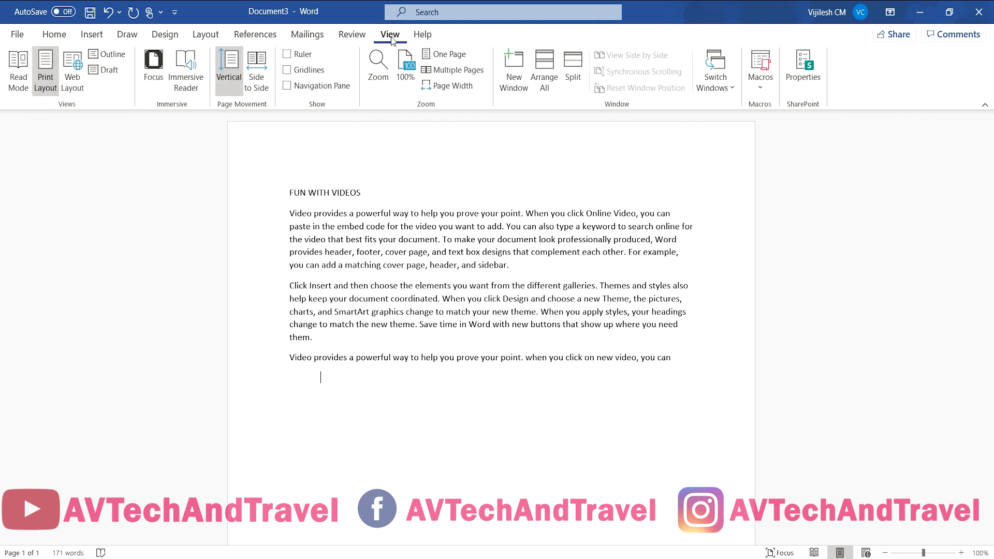
{"action": "left_click", "coordinate": [288, 55]}
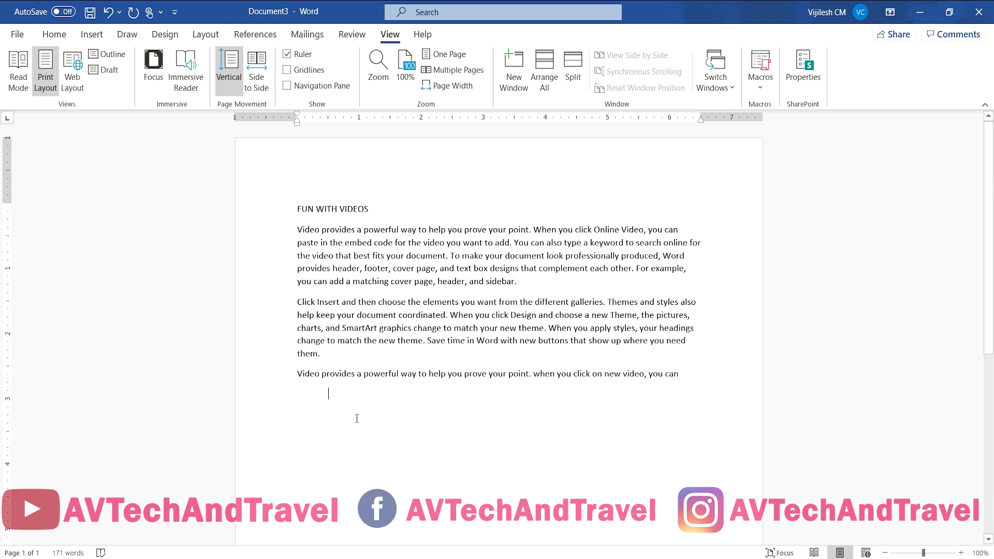
{"action": "key", "text": "Tab"}
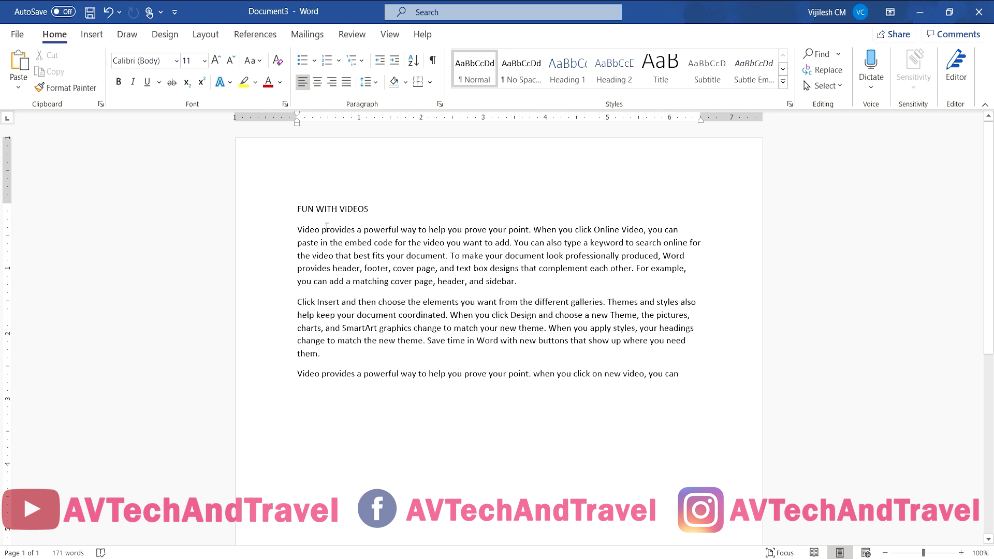
Step: Make the word 'provides' in the first sample paragraph bold
{"action": "double_click", "coordinate": [327, 230]}
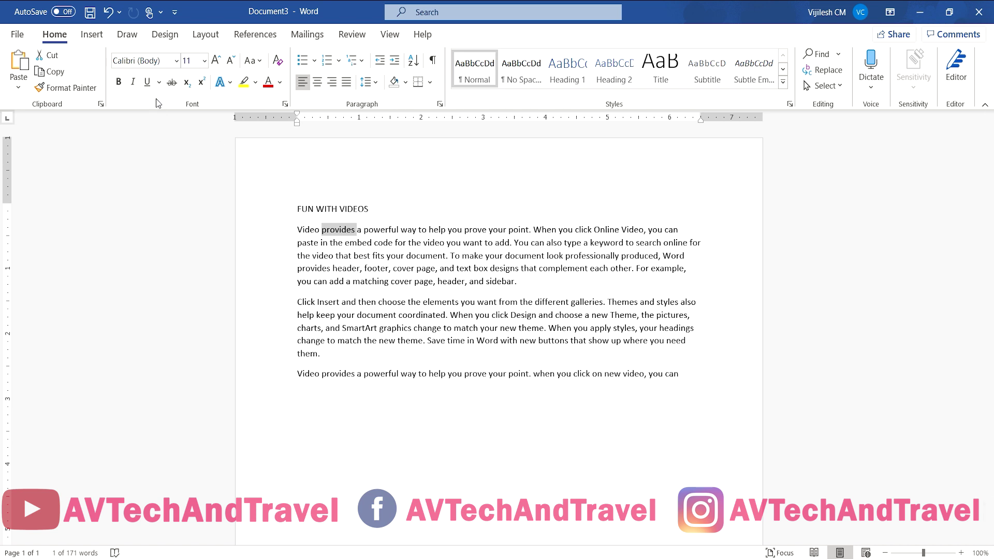
{"action": "left_click", "coordinate": [119, 83]}
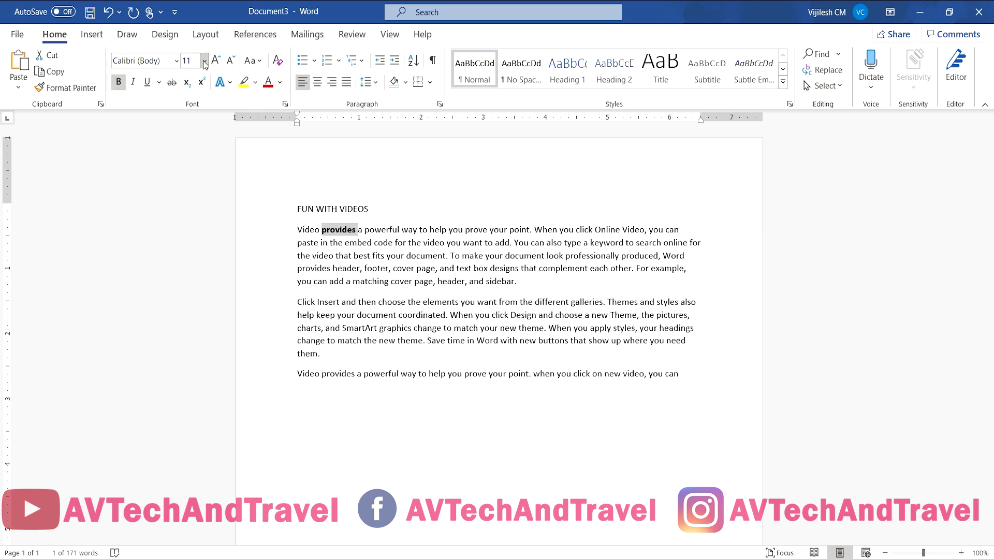
Step: Apply the Algerian font to the selected word 'provides'
{"action": "left_click", "coordinate": [176, 62]}
{"action": "left_click", "coordinate": [175, 61]}
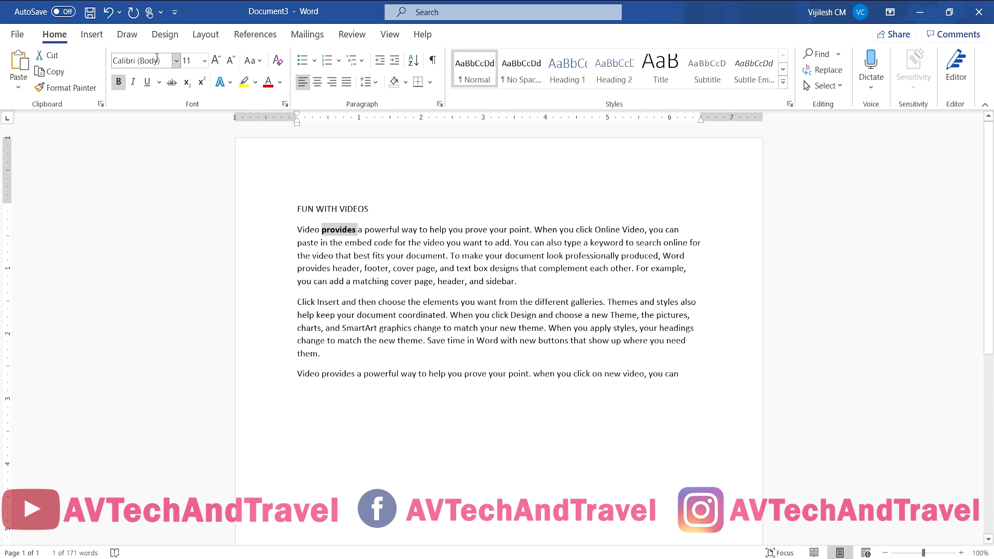
{"action": "left_click", "coordinate": [176, 62]}
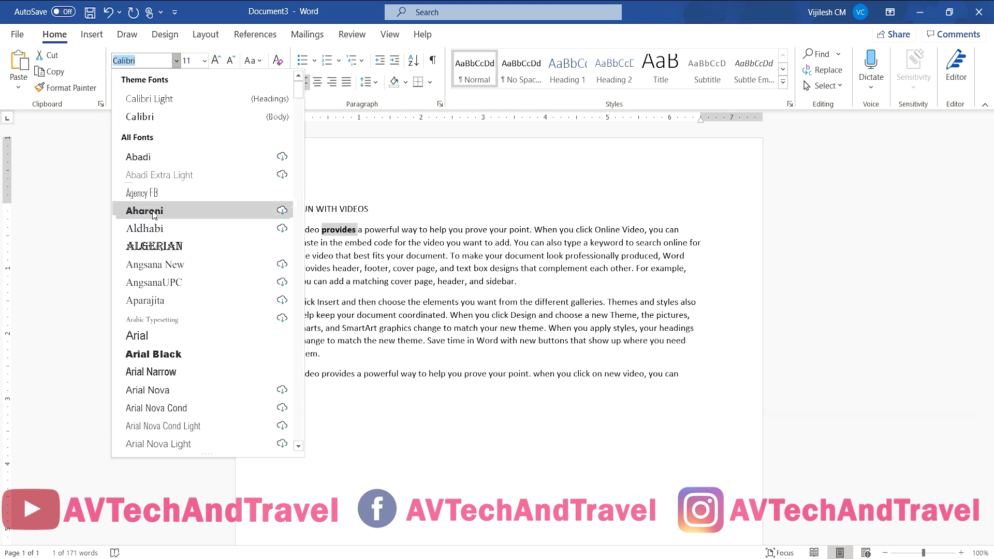
{"action": "left_click", "coordinate": [153, 248]}
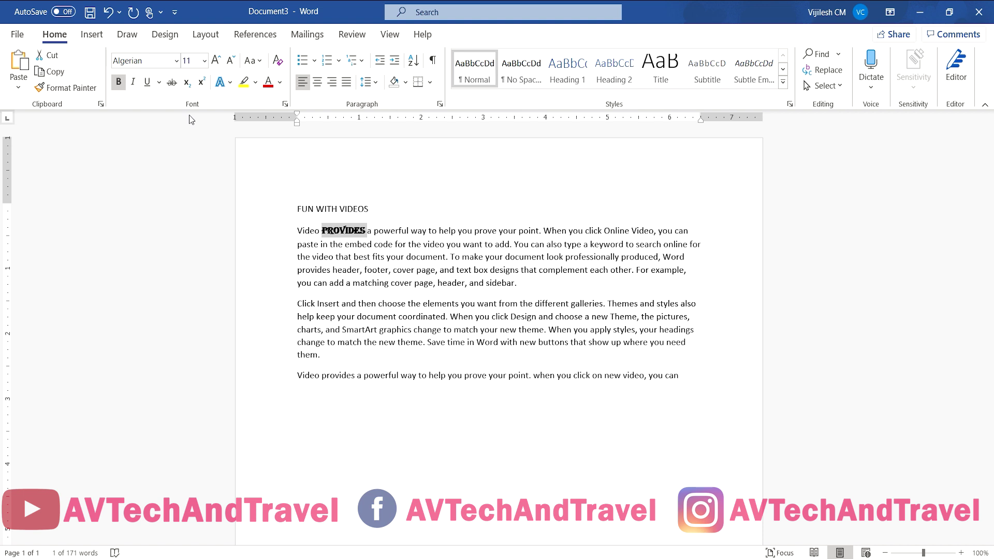
Step: Format PROVIDES at 16 pt, italic and underlined
{"action": "left_click", "coordinate": [204, 62]}
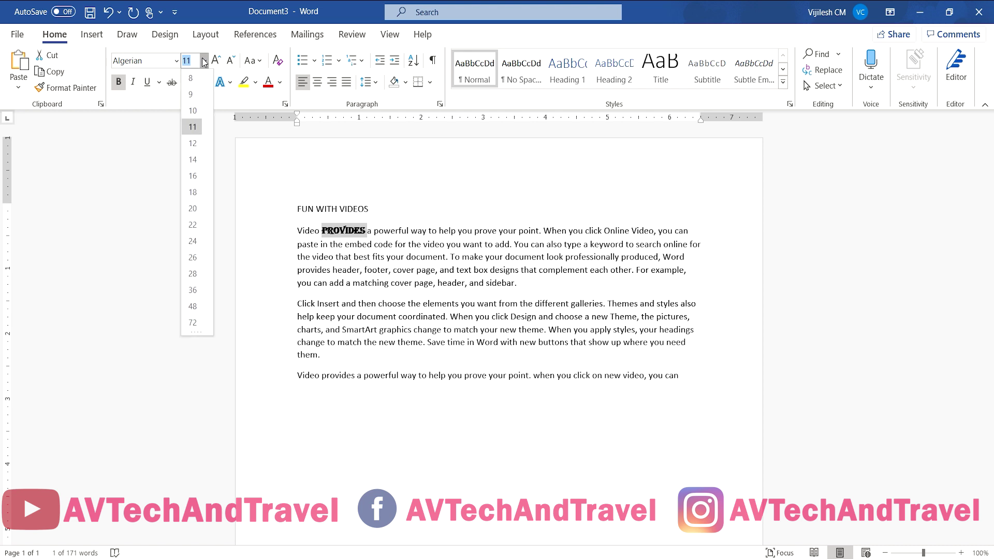
{"action": "left_click", "coordinate": [193, 177]}
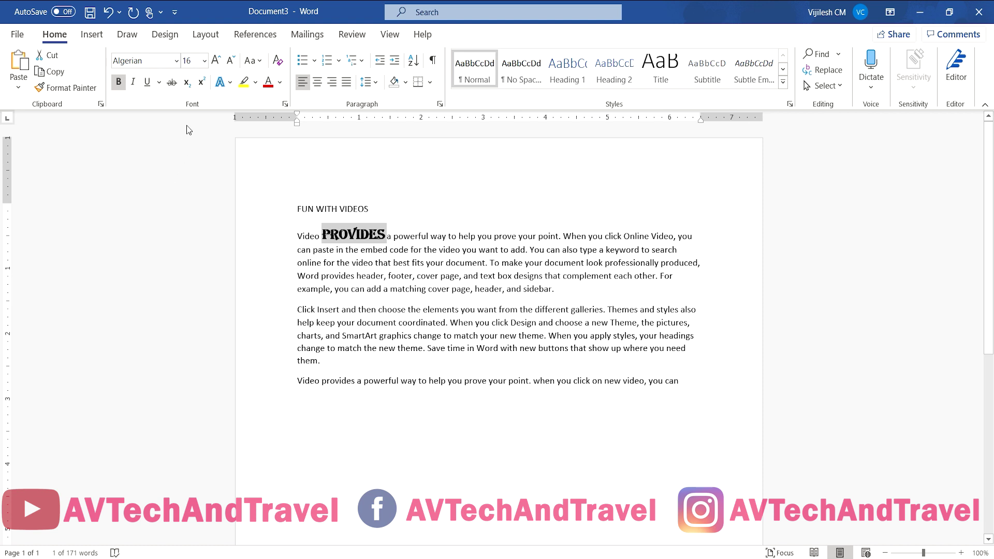
{"action": "left_click", "coordinate": [133, 82]}
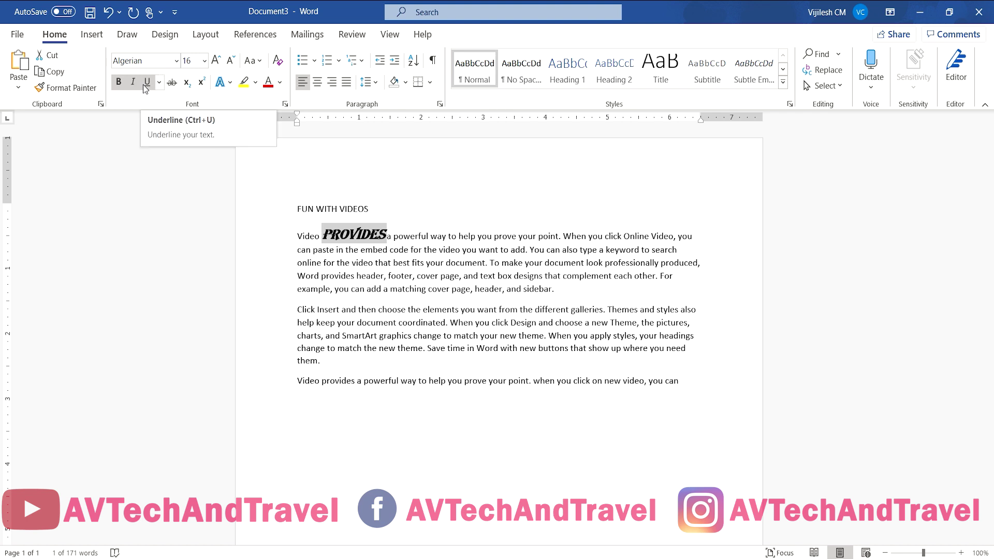
{"action": "left_click", "coordinate": [147, 87]}
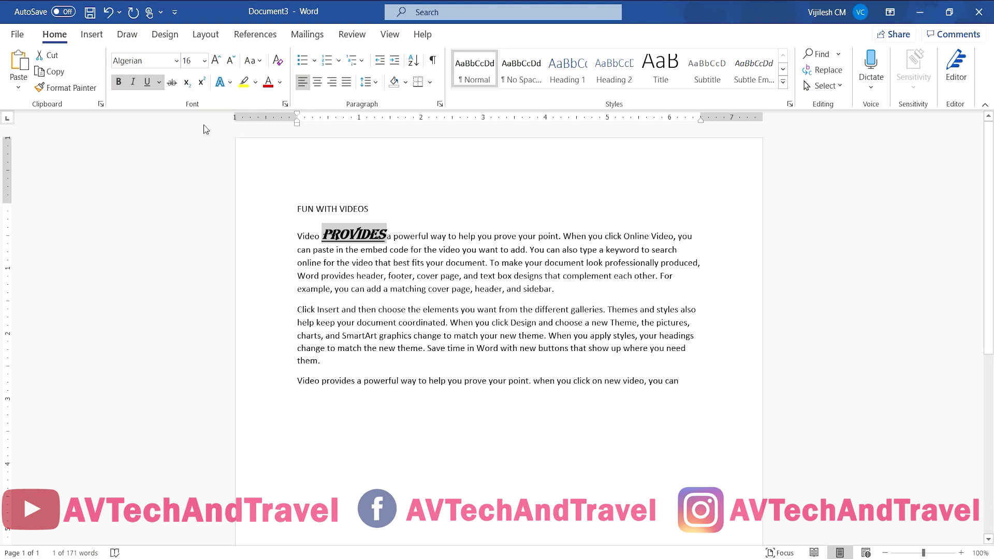
Step: Strike through PROVIDES and the clause from 'help you prove your point' to 'want to add'
{"action": "left_click", "coordinate": [174, 84]}
{"action": "left_click_drag", "start_coordinate": [461, 234], "coordinate": [657, 233]}
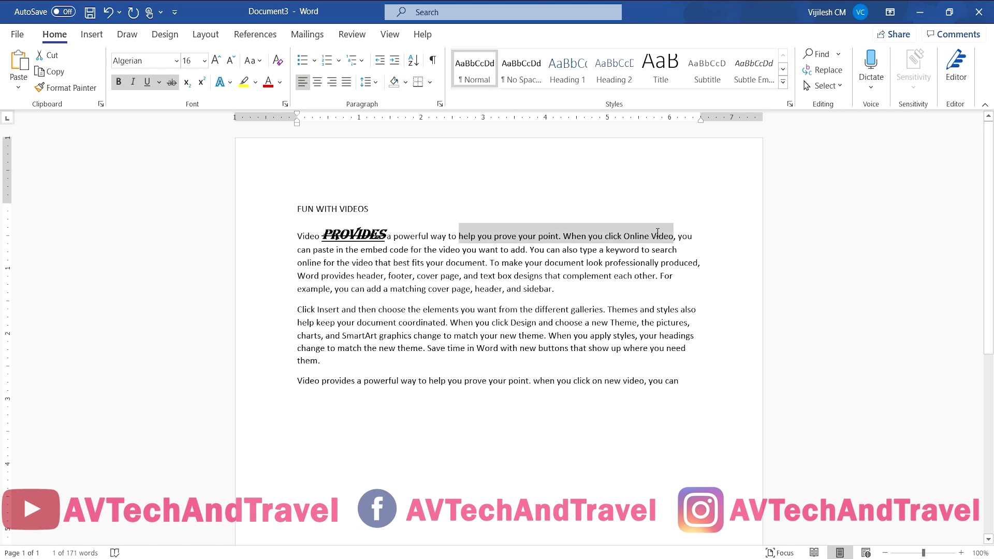
{"action": "mouse_move", "coordinate": [678, 230]}
{"action": "left_mouse_down"}
{"action": "mouse_move", "coordinate": [694, 247]}
{"action": "mouse_move", "coordinate": [517, 249]}
{"action": "left_mouse_up"}
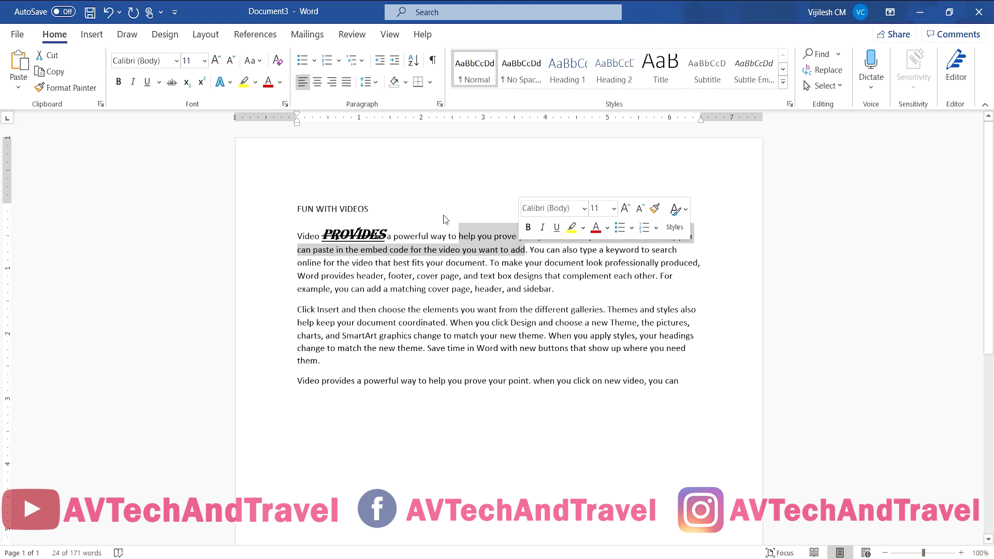
{"action": "left_click", "coordinate": [171, 82]}
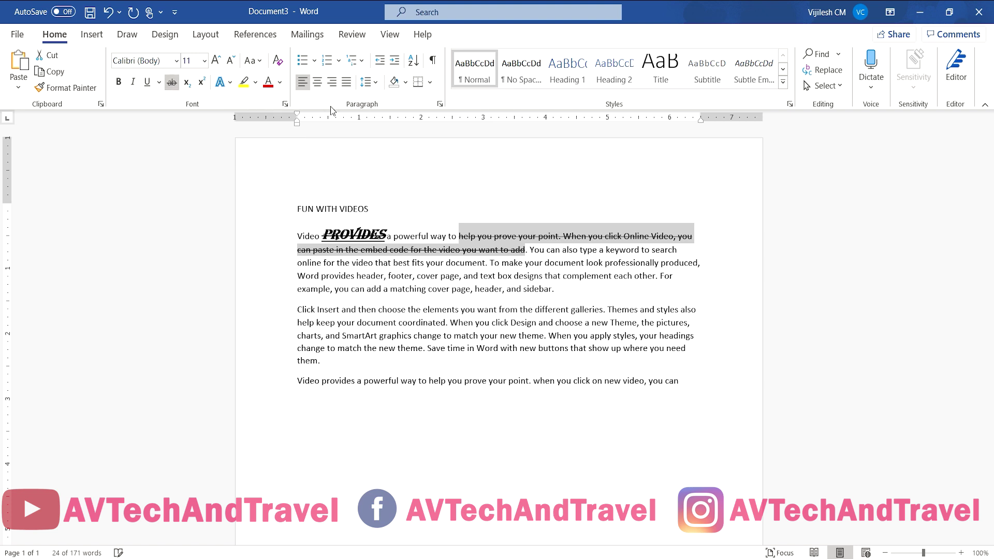
{"action": "left_click", "coordinate": [472, 187]}
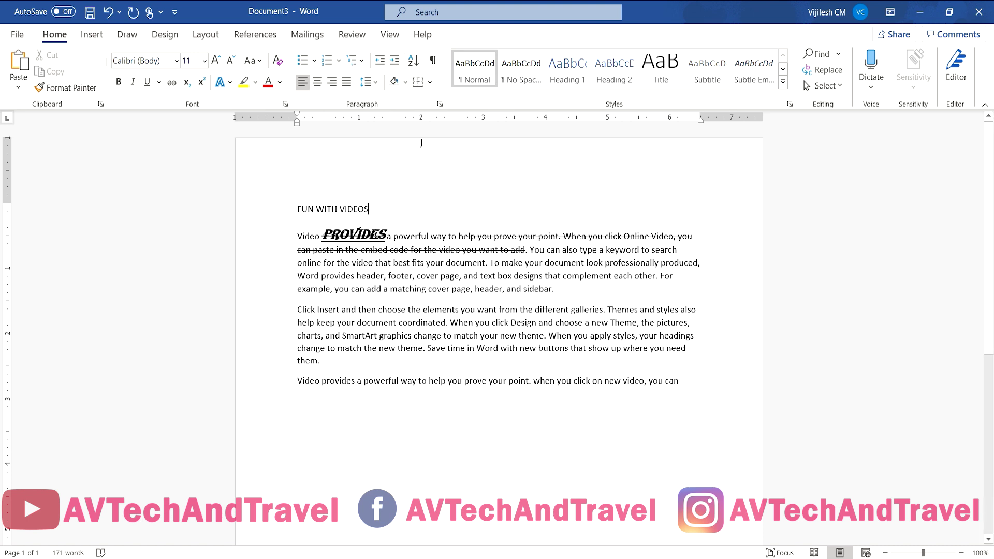
{"action": "left_click", "coordinate": [216, 60]}
{"action": "left_click", "coordinate": [216, 60]}
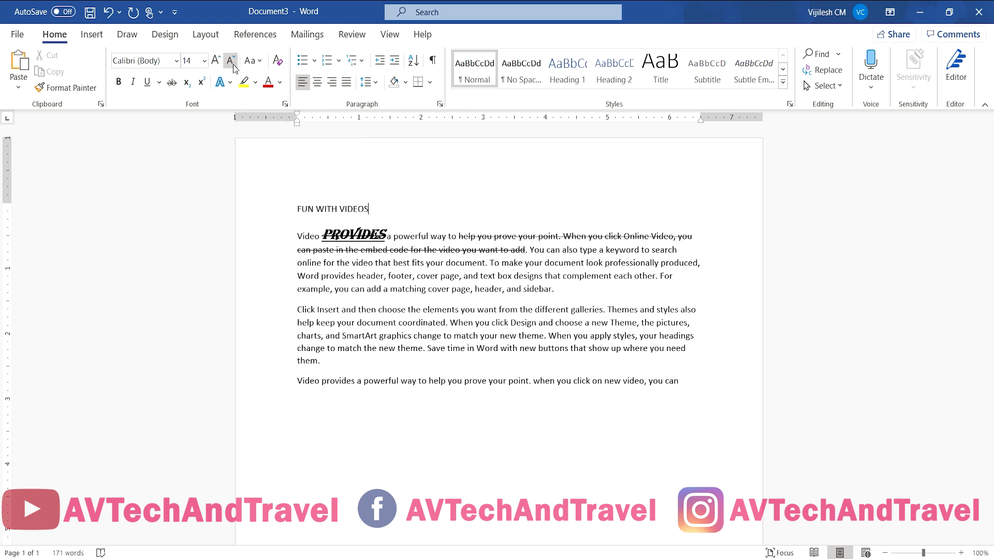
{"action": "left_click", "coordinate": [257, 63]}
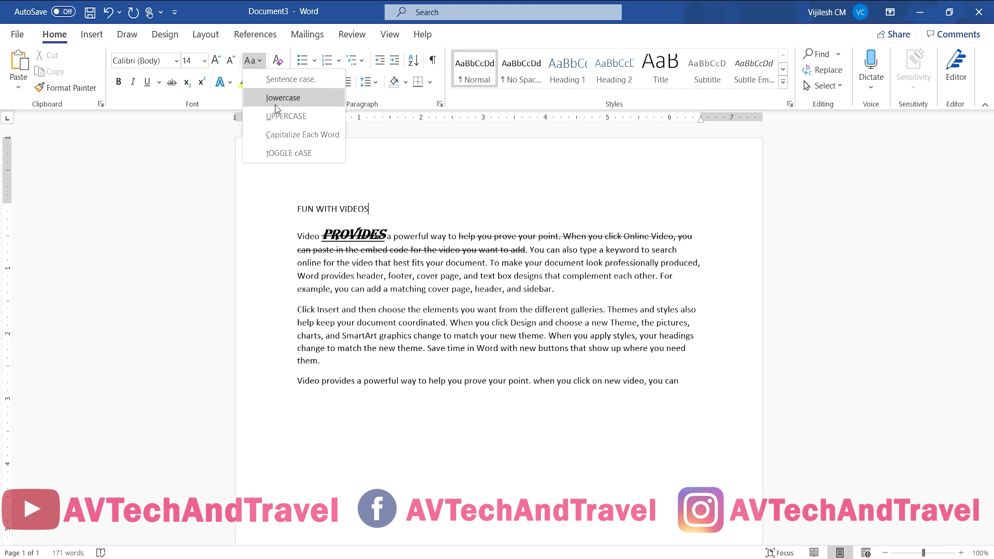
{"action": "left_click", "coordinate": [393, 166]}
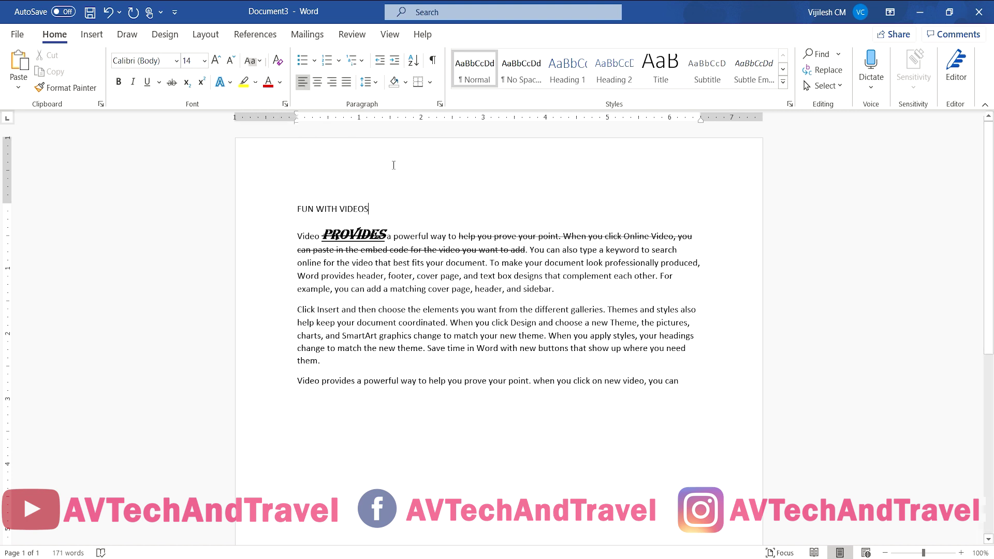
Step: Convert 'document' in the first paragraph to UPPERCASE using Change Case
{"action": "double_click", "coordinate": [465, 266]}
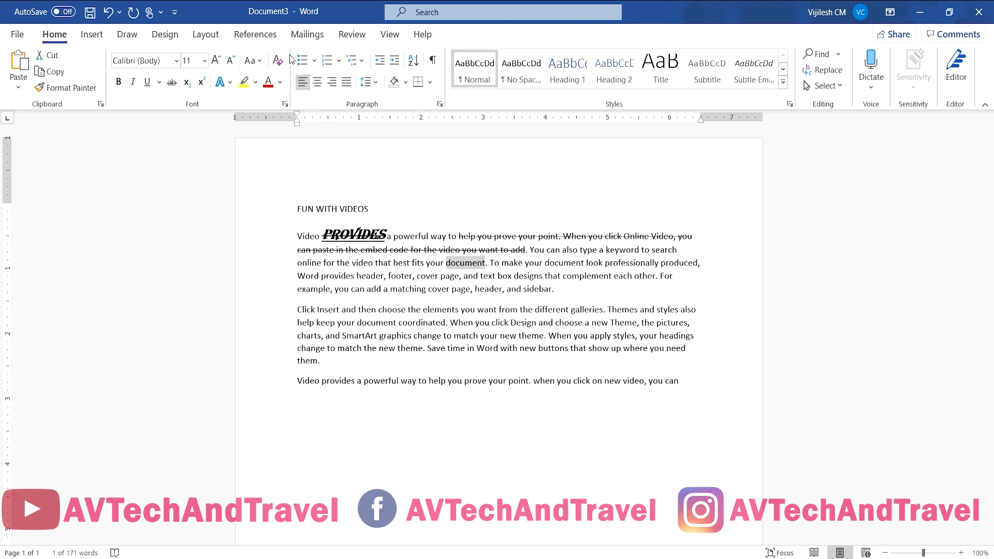
{"action": "left_click", "coordinate": [256, 62]}
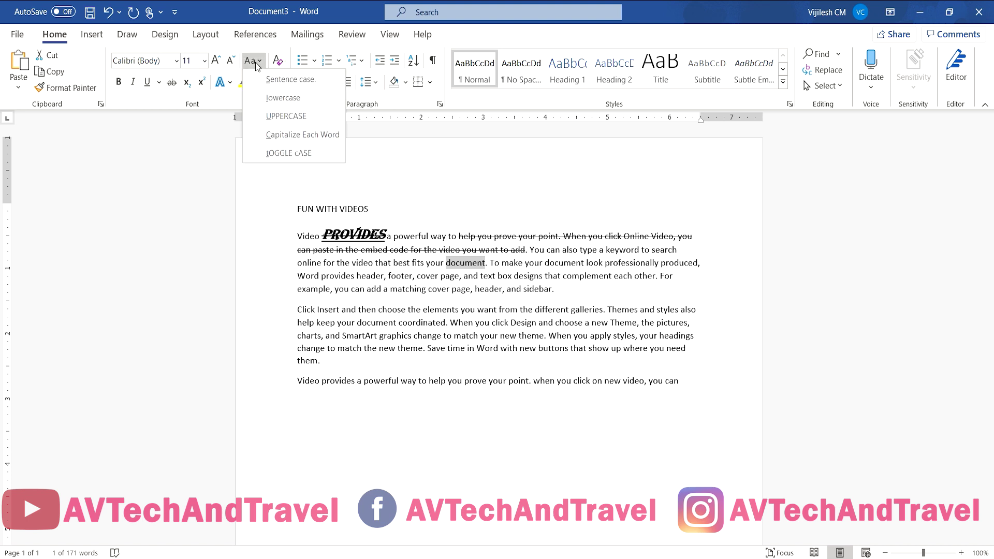
{"action": "left_click", "coordinate": [279, 116]}
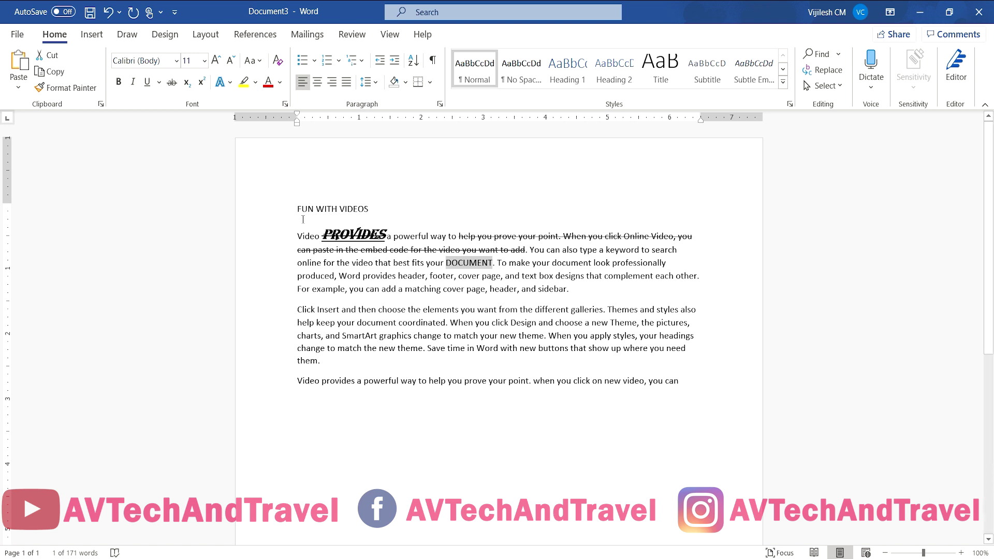
Step: Select the first two paragraphs and clear all their formatting, then select the title line
{"action": "left_click_drag", "start_coordinate": [299, 233], "coordinate": [506, 319]}
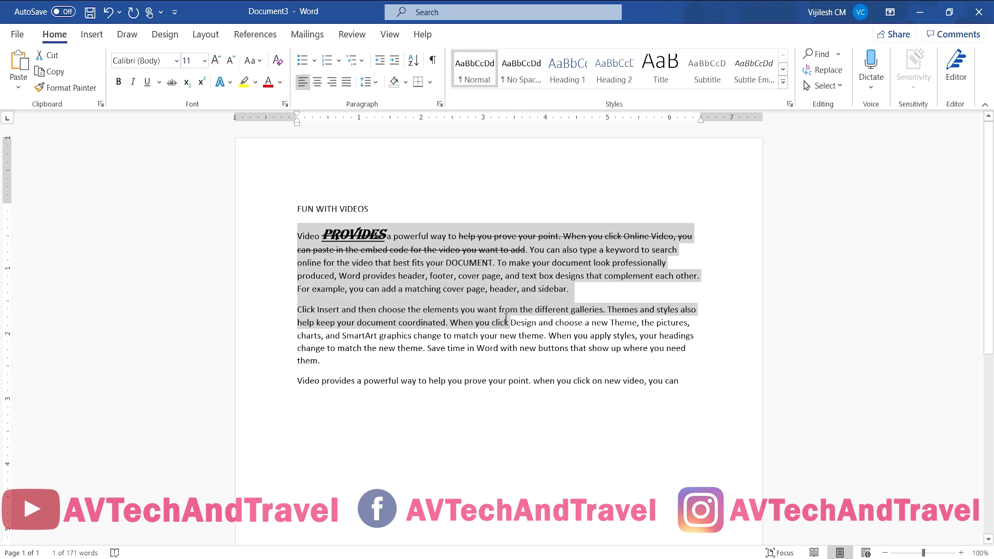
{"action": "left_click", "coordinate": [278, 60]}
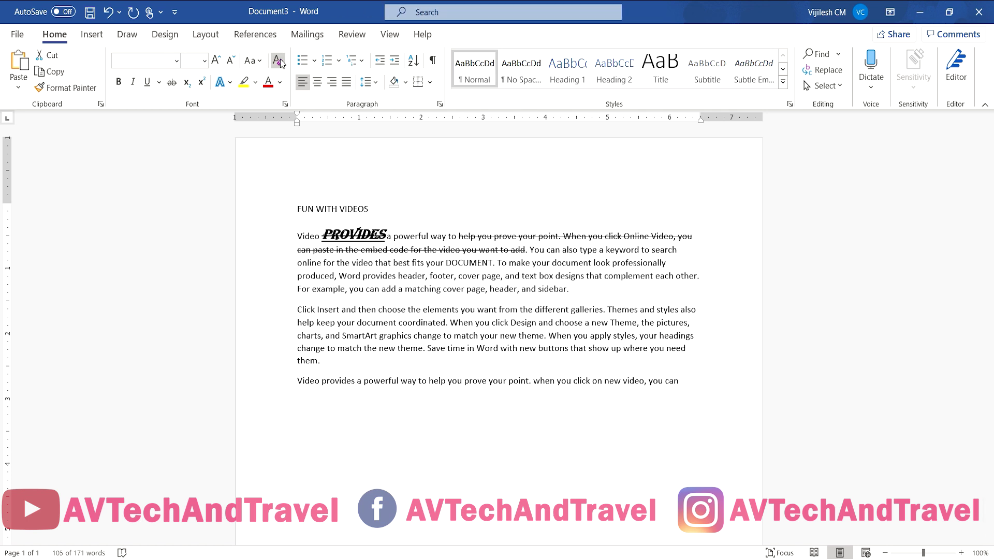
{"action": "left_click", "coordinate": [282, 223]}
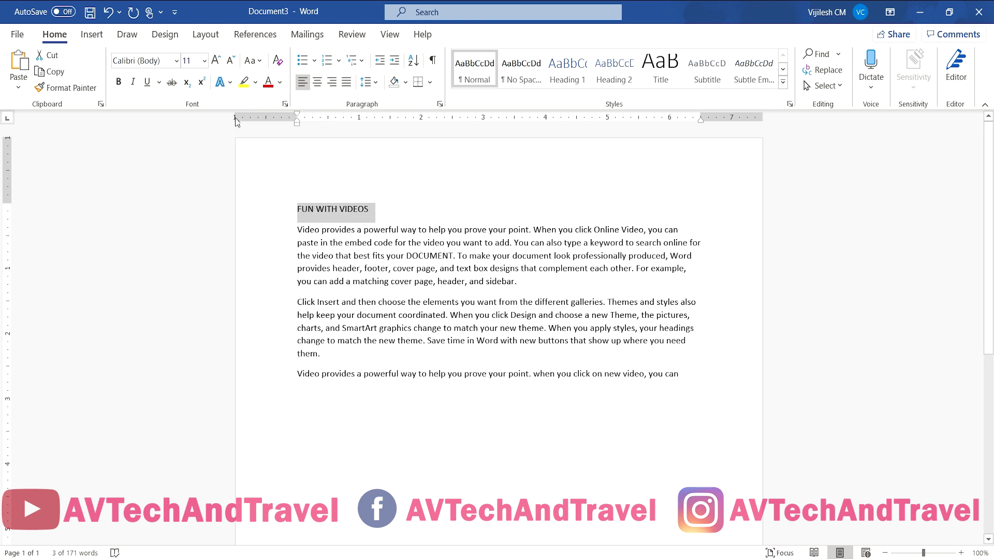
Step: Give the title a blue reflection text effect
{"action": "left_click", "coordinate": [224, 86]}
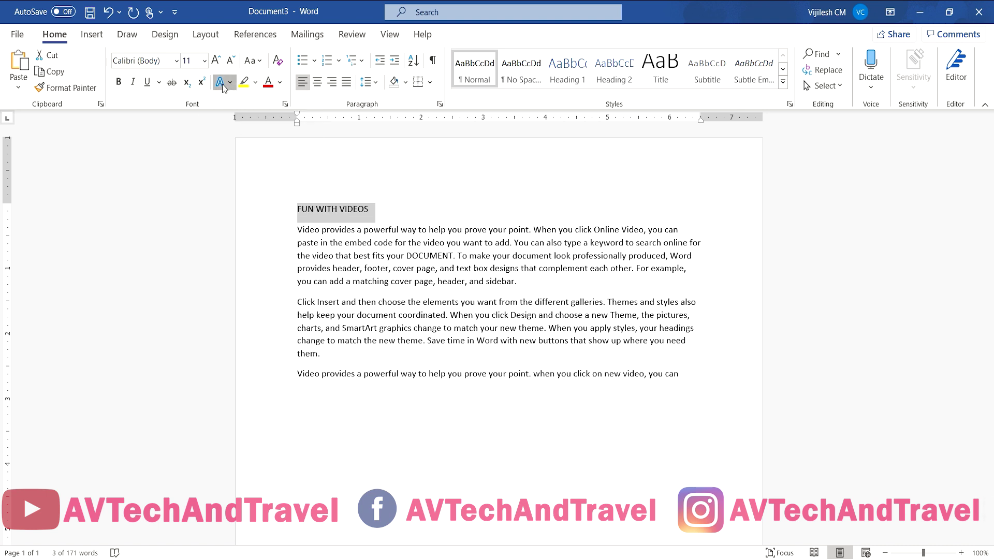
{"action": "left_click", "coordinate": [230, 84]}
{"action": "left_click", "coordinate": [232, 84]}
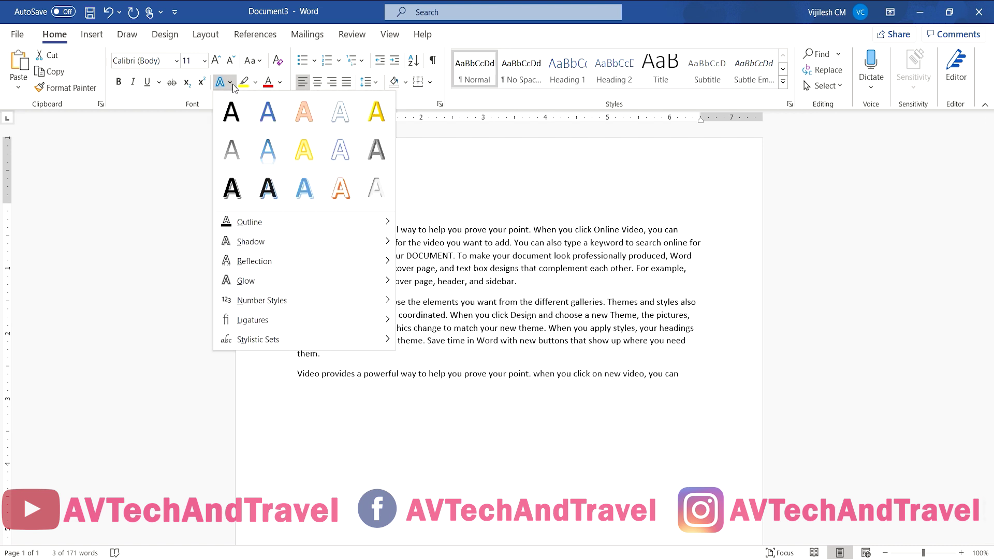
{"action": "left_click", "coordinate": [267, 150]}
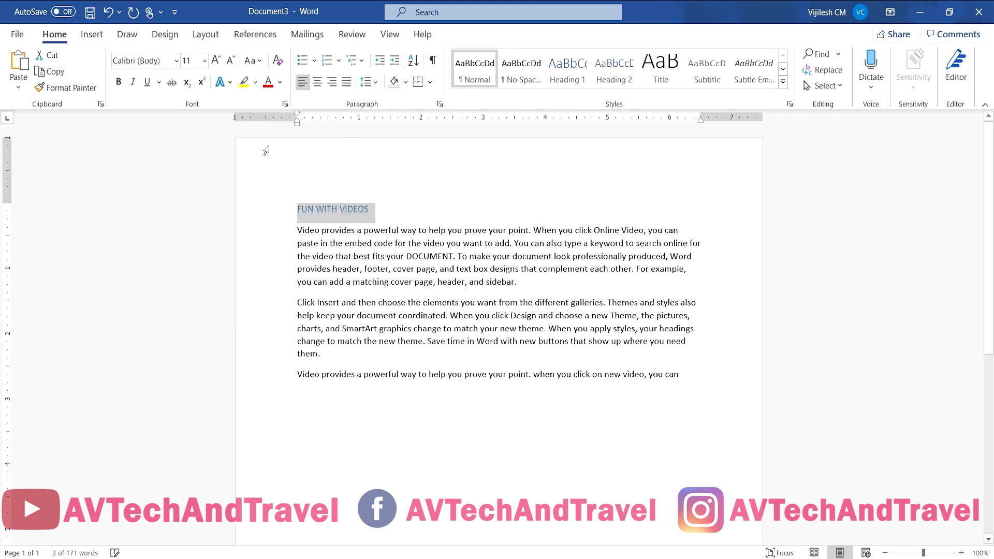
Step: Apply a Text Effects gallery style to the heading word VIDEOS
{"action": "left_click", "coordinate": [365, 182]}
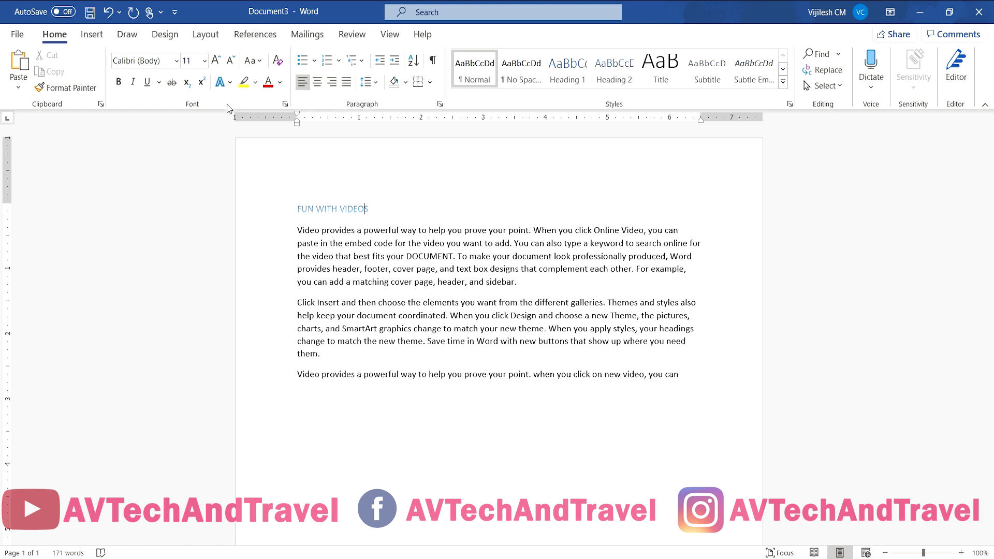
{"action": "left_click", "coordinate": [226, 85]}
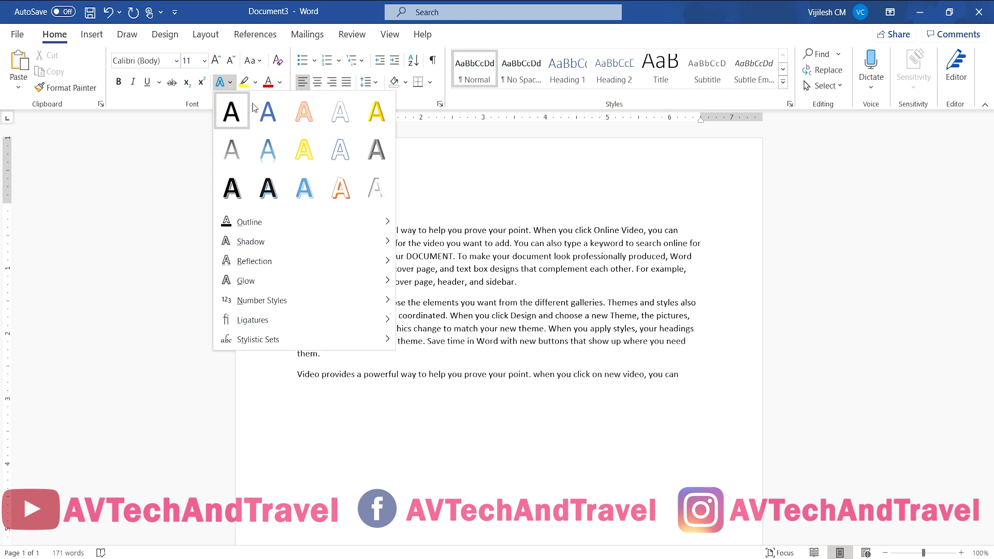
{"action": "left_click", "coordinate": [231, 185]}
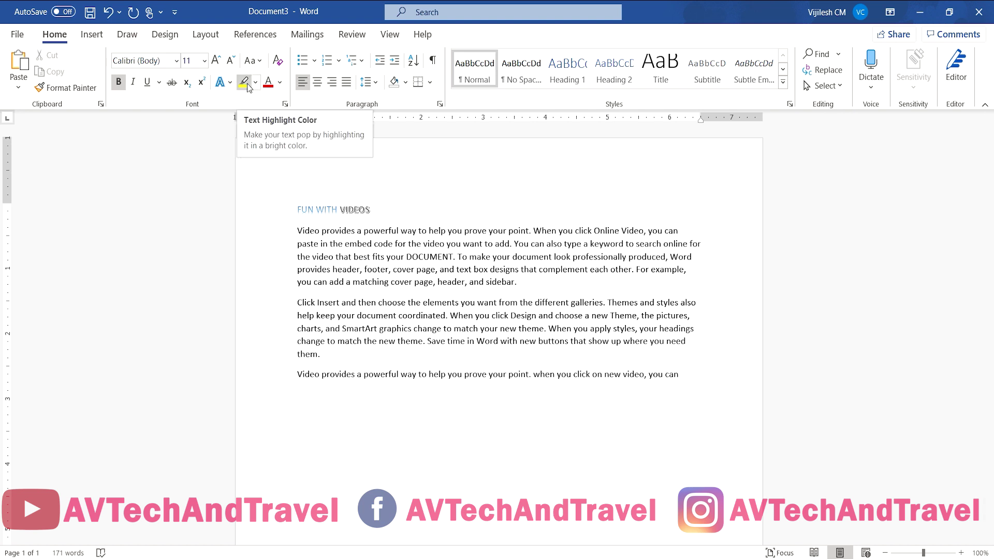
Step: Apply the yellow Text Highlight Color to 'powerful' in the first paragraph
{"action": "double_click", "coordinate": [388, 232]}
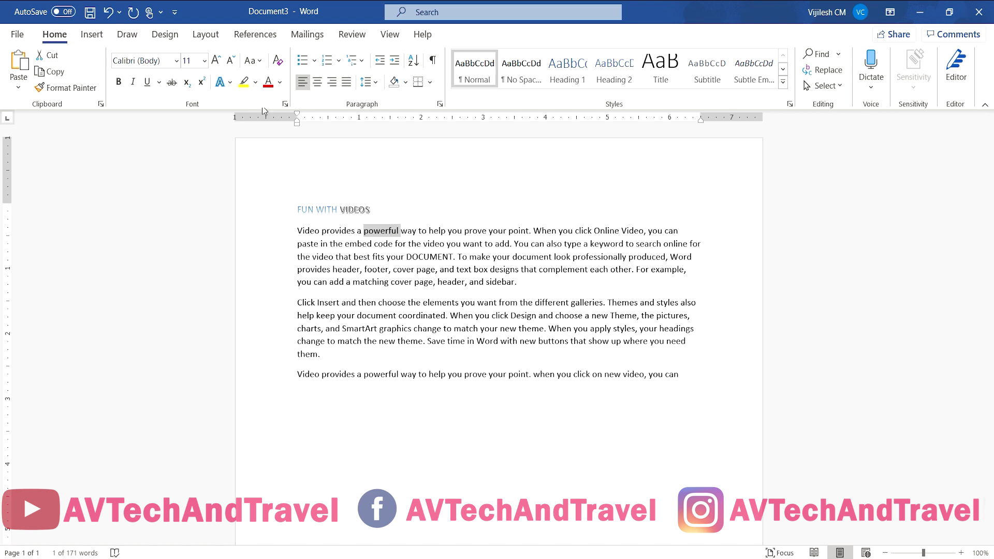
{"action": "left_click", "coordinate": [244, 84]}
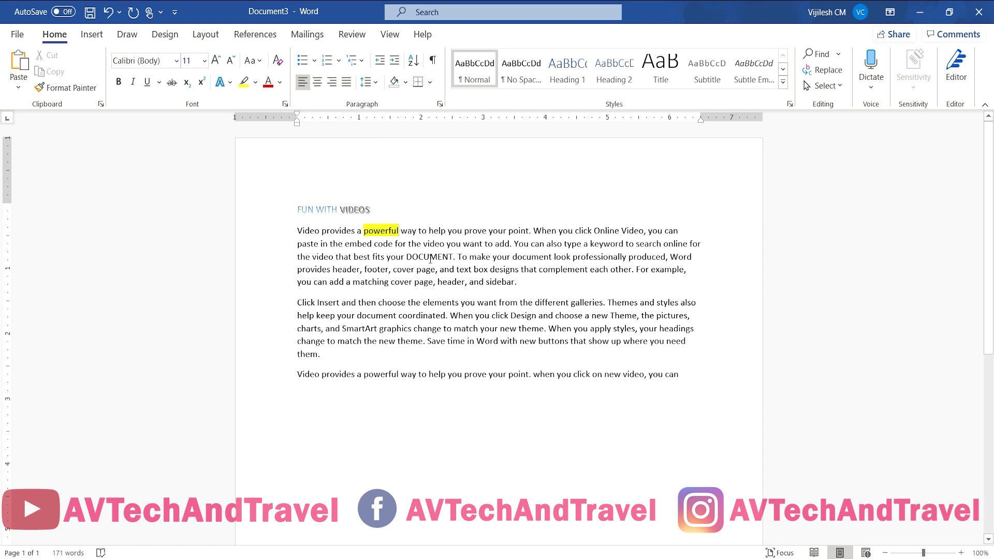
Step: Change the font colour of 'DOCUMENT' to light blue from the full colour palette
{"action": "double_click", "coordinate": [429, 257]}
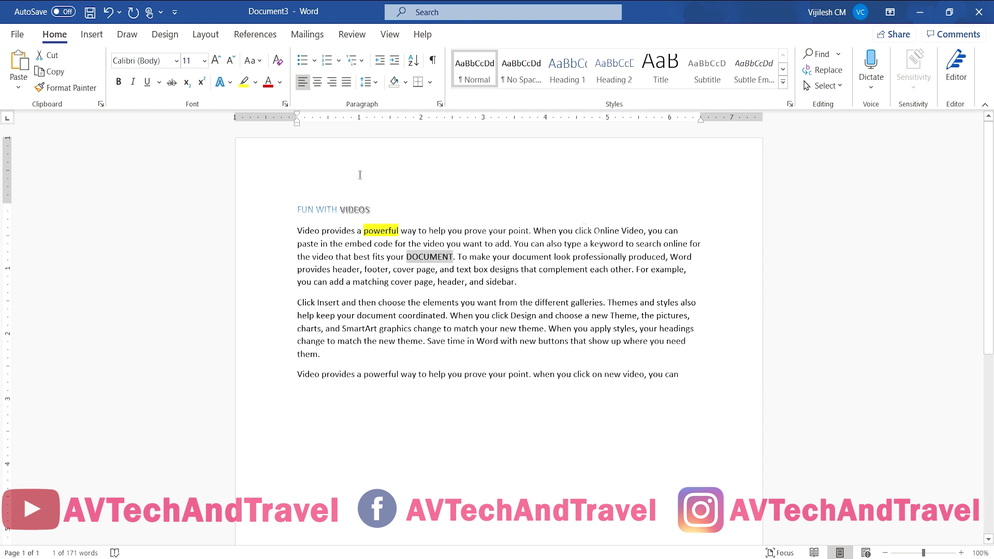
{"action": "left_click", "coordinate": [268, 83]}
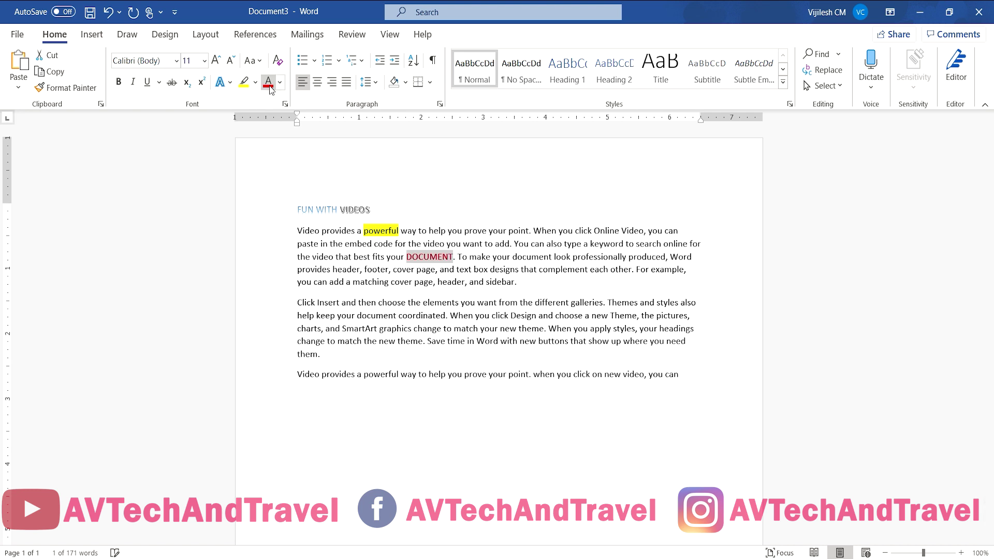
{"action": "left_click", "coordinate": [279, 83]}
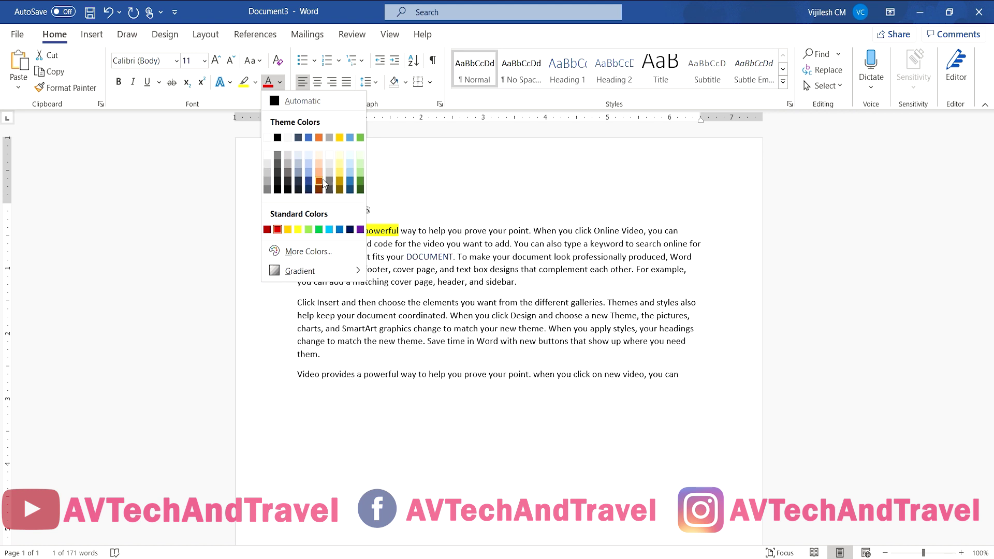
{"action": "left_click", "coordinate": [350, 182]}
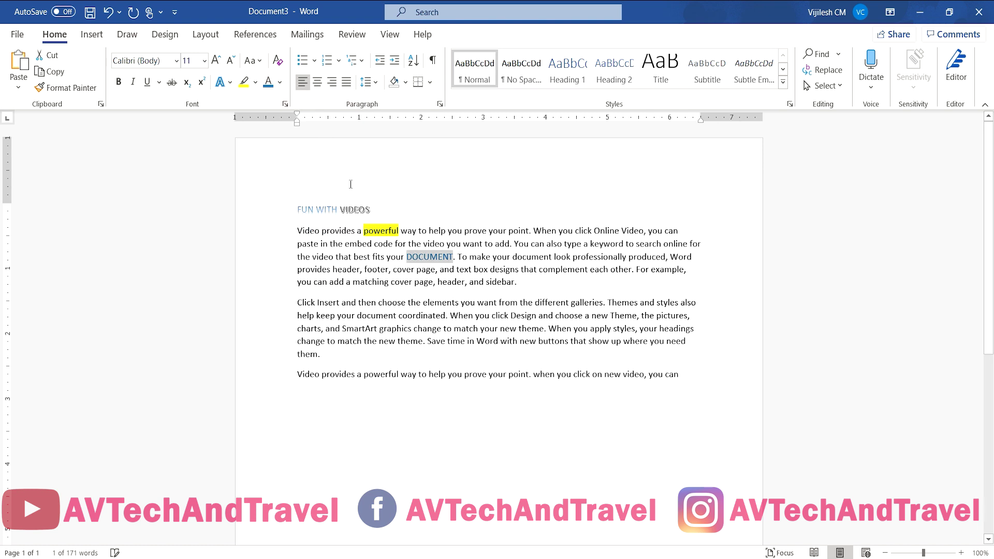
{"action": "left_click", "coordinate": [454, 202]}
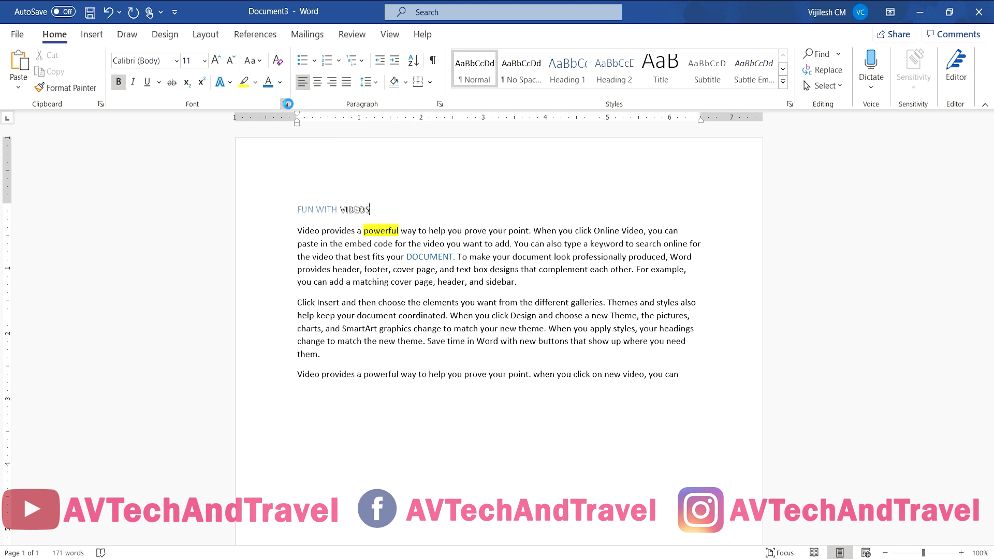
Step: Review the settings in the Font dialog and close it with OK
{"action": "left_click", "coordinate": [286, 104]}
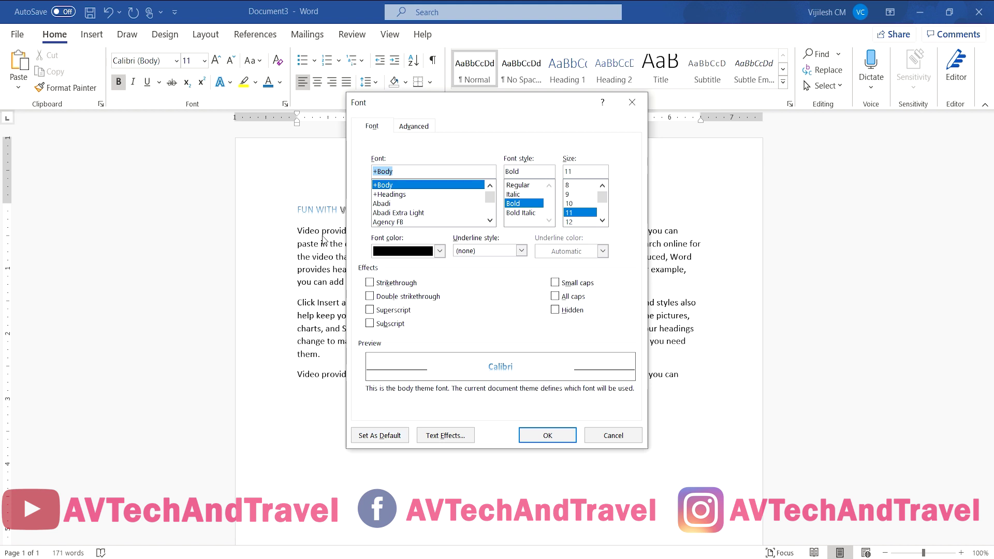
{"action": "left_click", "coordinate": [530, 436]}
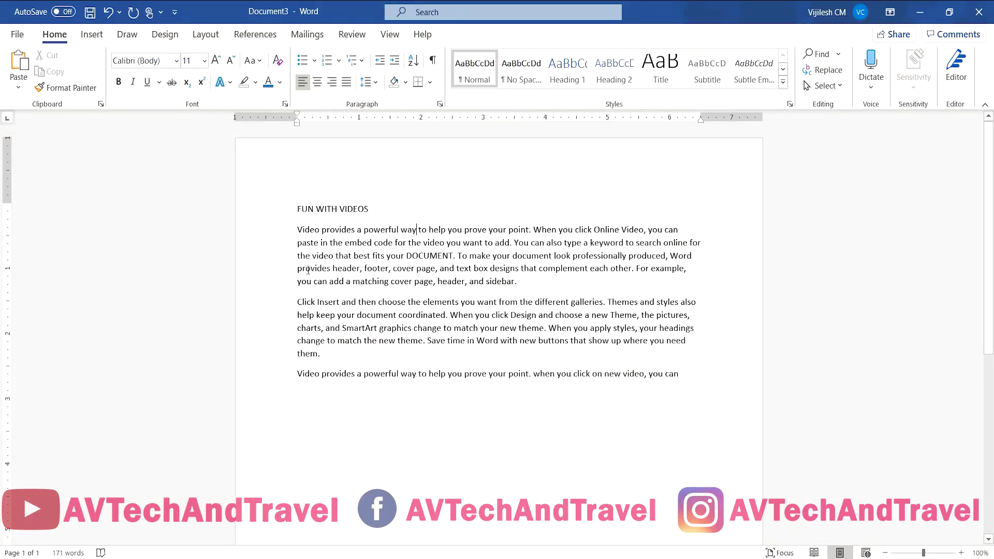
Step: Apply bold, italic and underline to 'powerful' from the Mini Toolbar
{"action": "triple_click", "coordinate": [327, 229]}
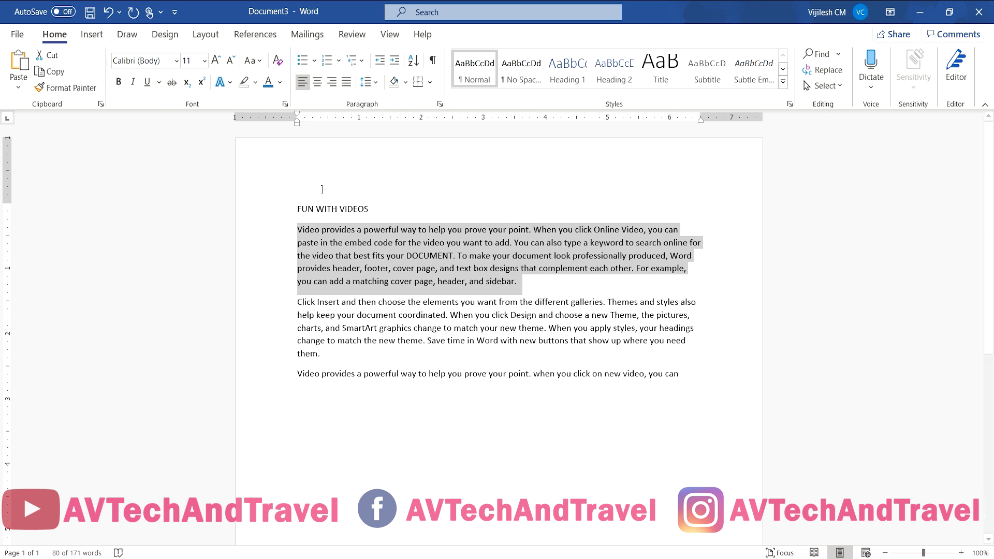
{"action": "double_click", "coordinate": [369, 229]}
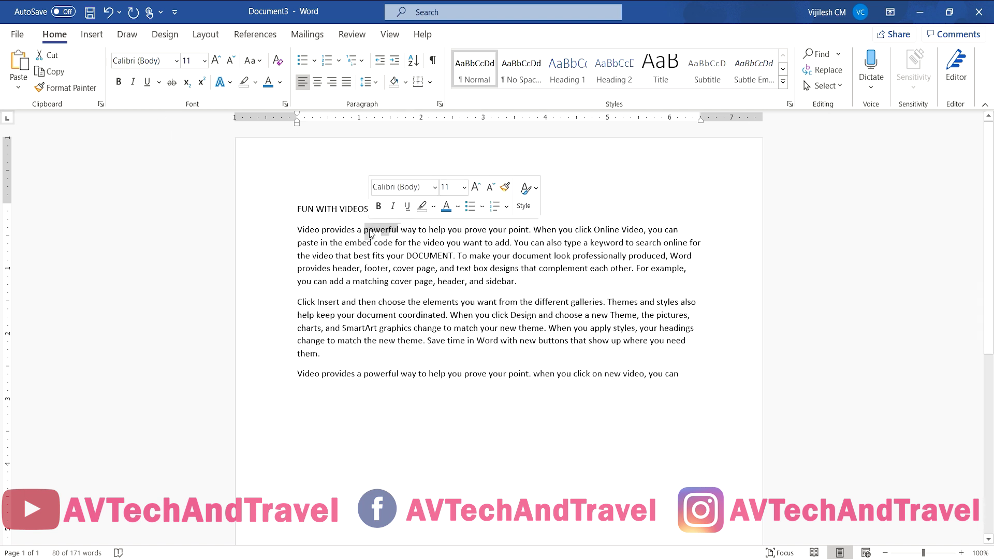
{"action": "left_click", "coordinate": [378, 207]}
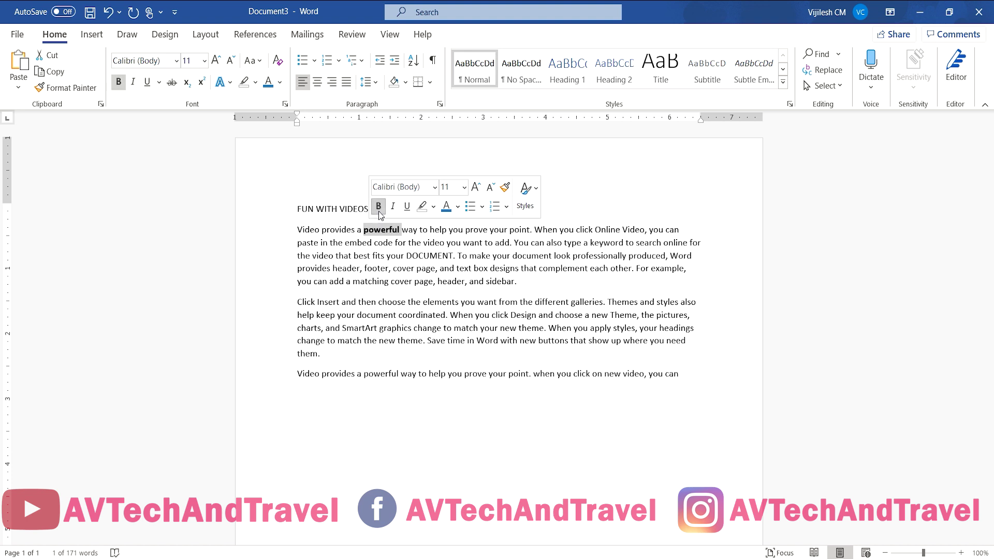
{"action": "left_click", "coordinate": [393, 207]}
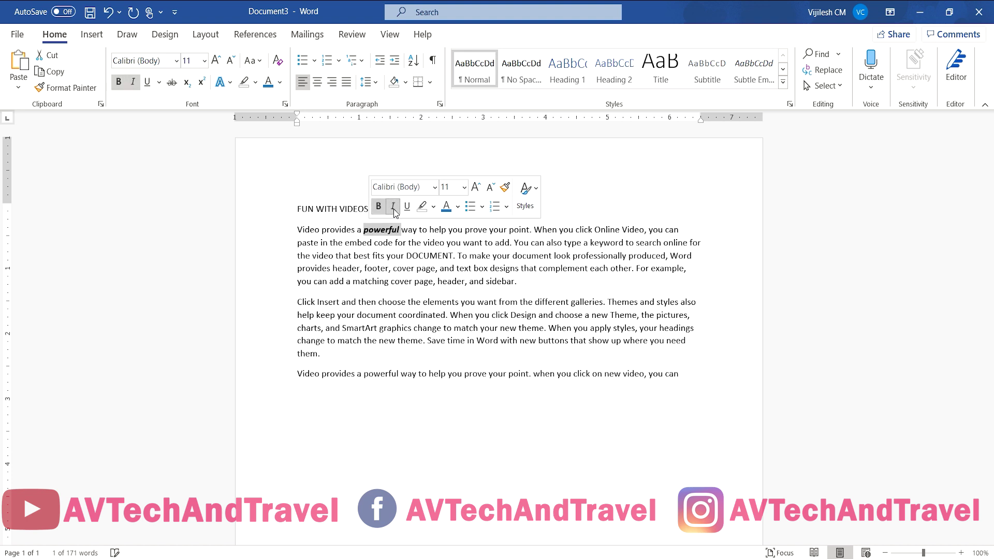
{"action": "left_click", "coordinate": [407, 207]}
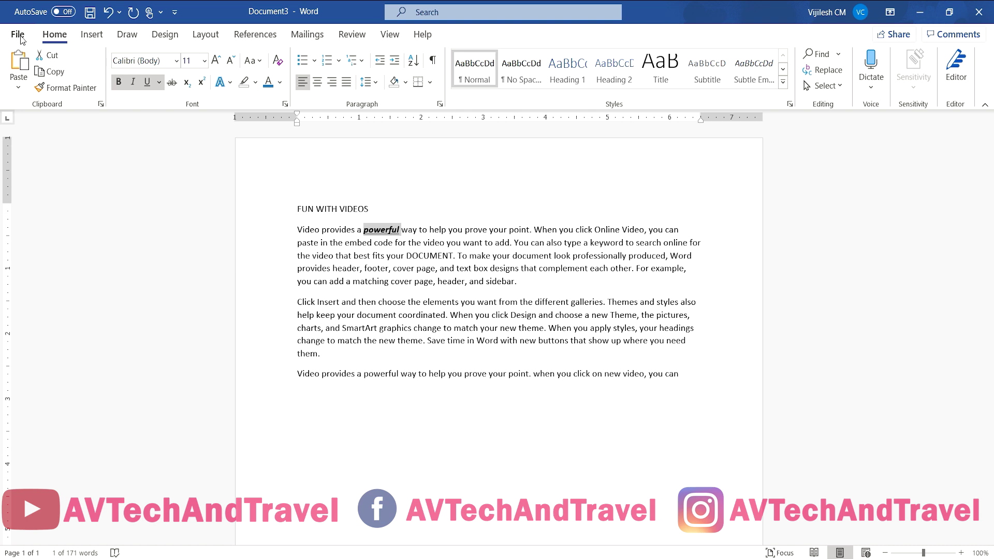
Step: In Word Options General, switch 'Show Mini Toolbar on selection' off and back on
{"action": "left_click", "coordinate": [18, 35]}
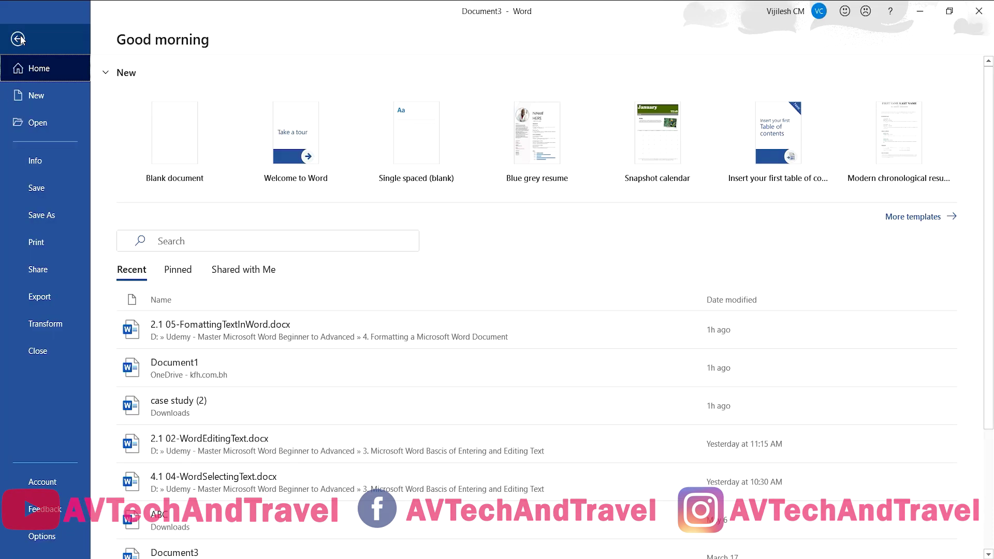
{"action": "left_click", "coordinate": [42, 537]}
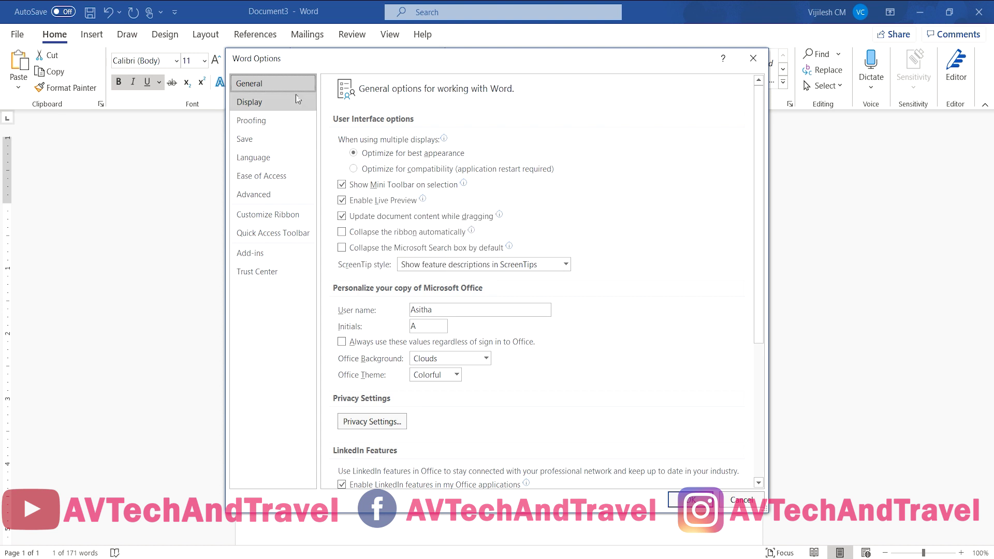
{"action": "left_click", "coordinate": [342, 185]}
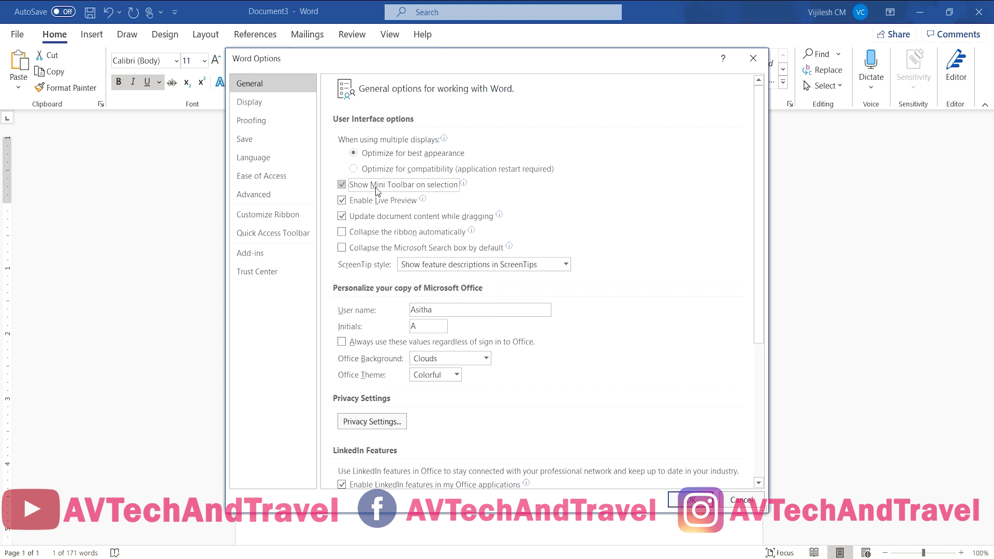
{"action": "mouse_move", "coordinate": [439, 194]}
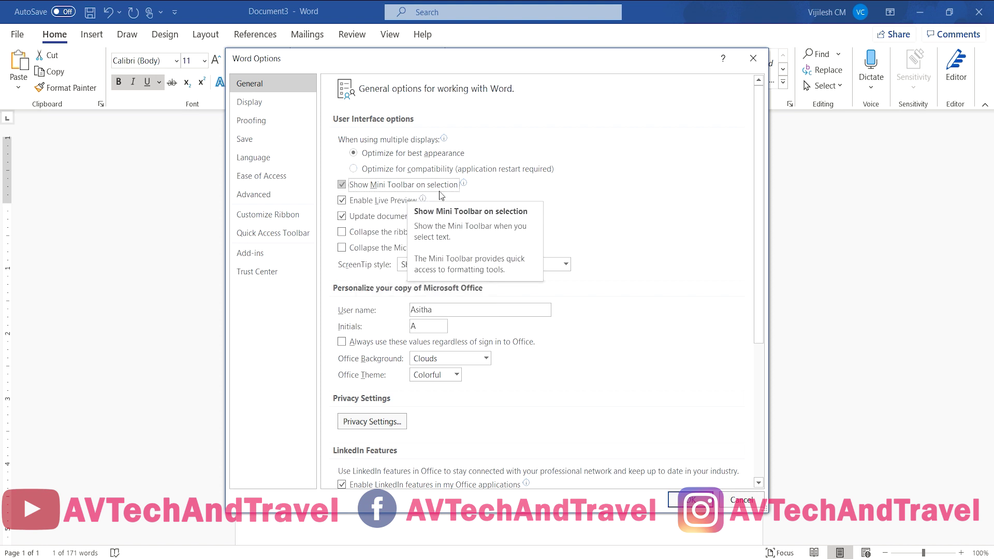
{"action": "left_click", "coordinate": [342, 185]}
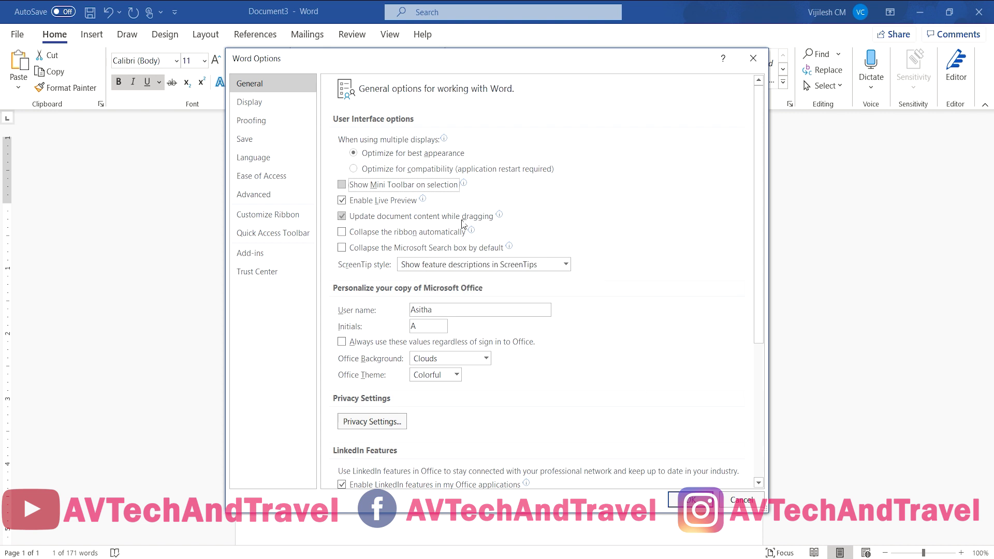
{"action": "left_click", "coordinate": [343, 186]}
Step: Confirm Word Options with OK to return to Document3
{"action": "left_click", "coordinate": [690, 500]}
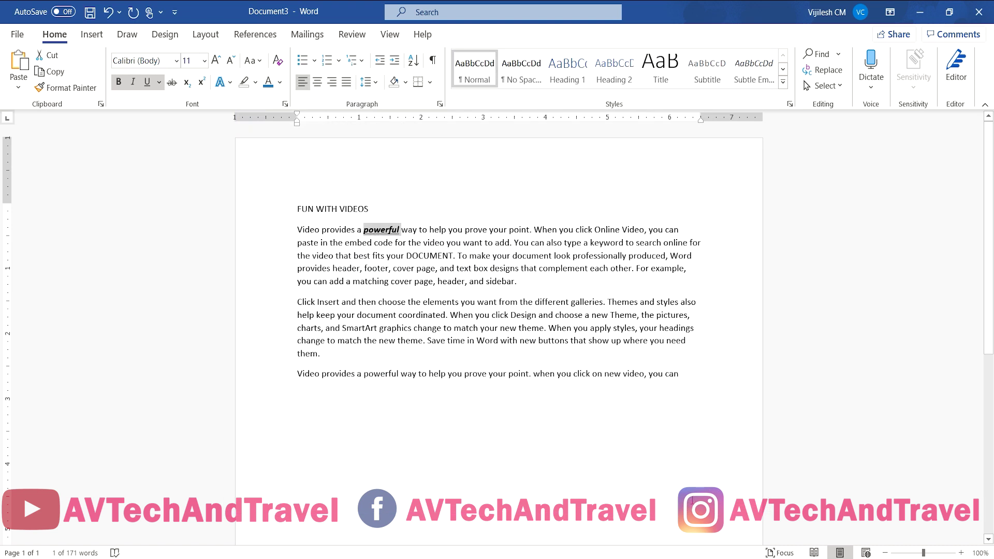